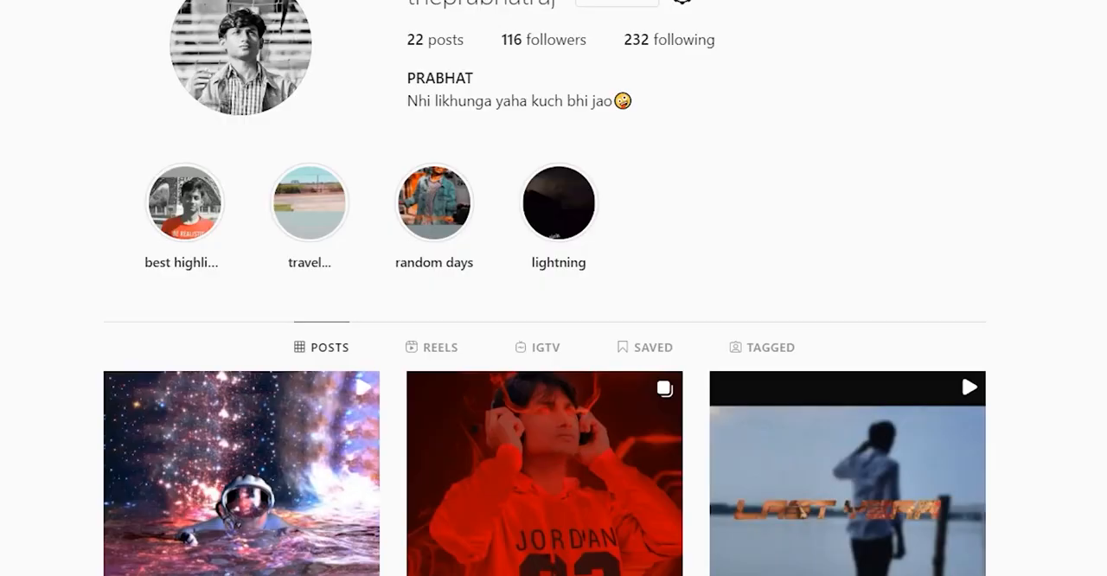
View the astronaut ocean video post, and open the second astronaut post on the visualdon profile
{"action": "left_click", "coordinate": [241, 474]}
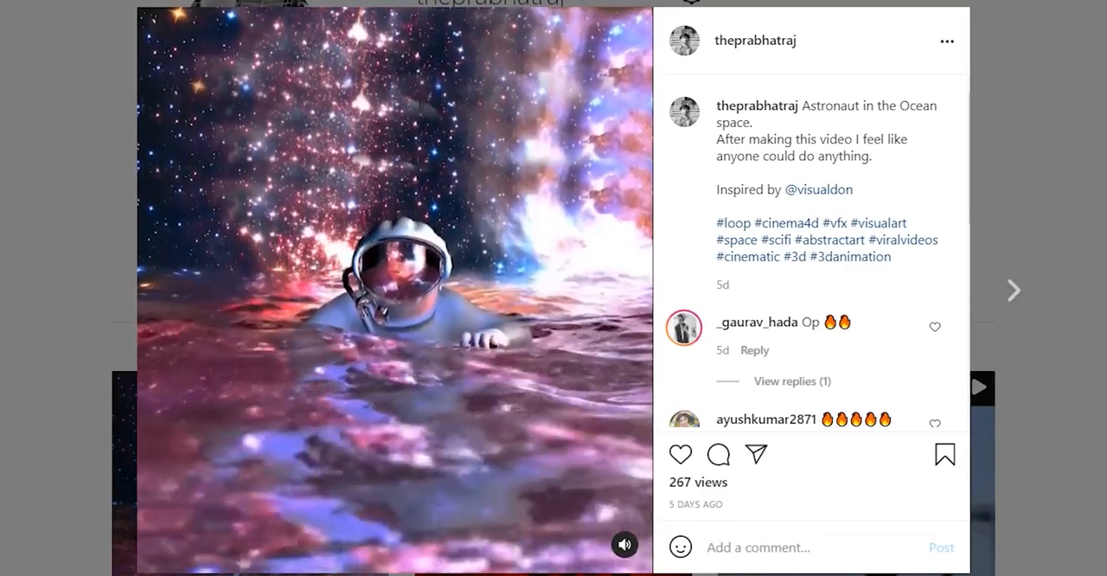
{"action": "key", "text": "Escape"}
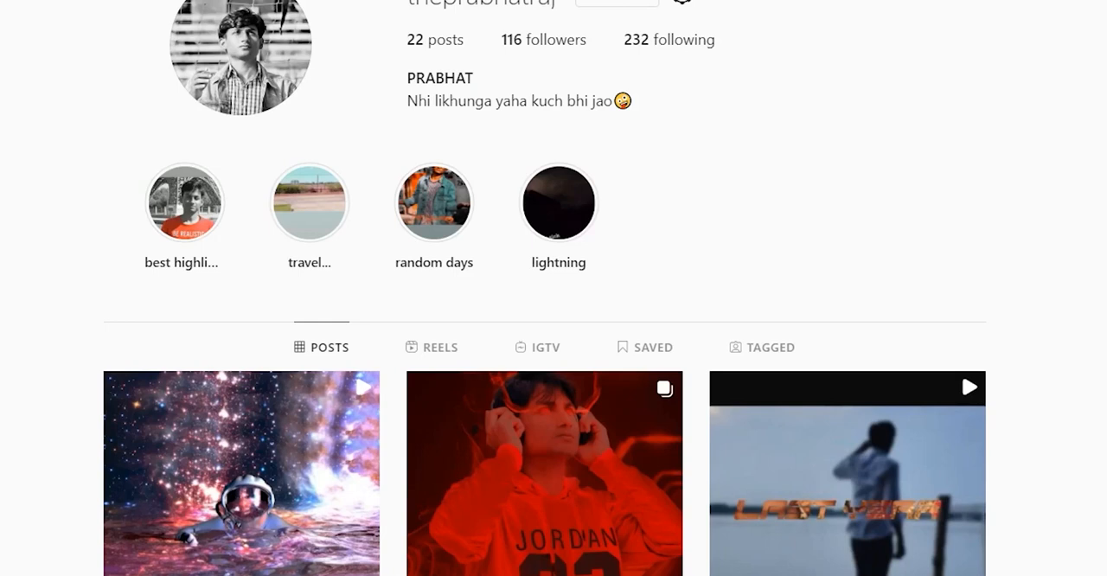
{"action": "left_click", "coordinate": [545, 1]}
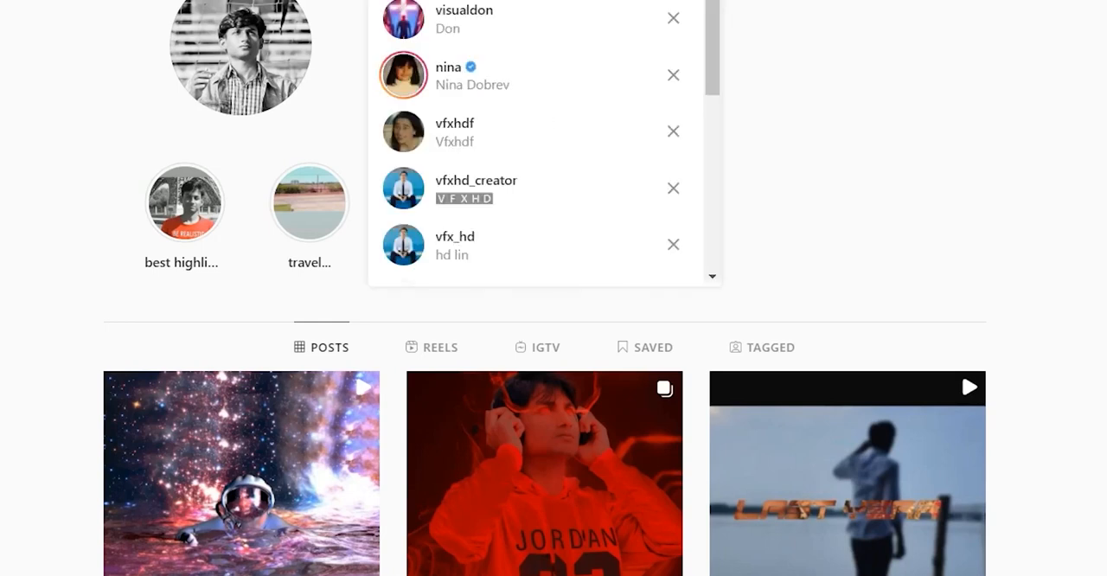
{"action": "type", "text": "v"}
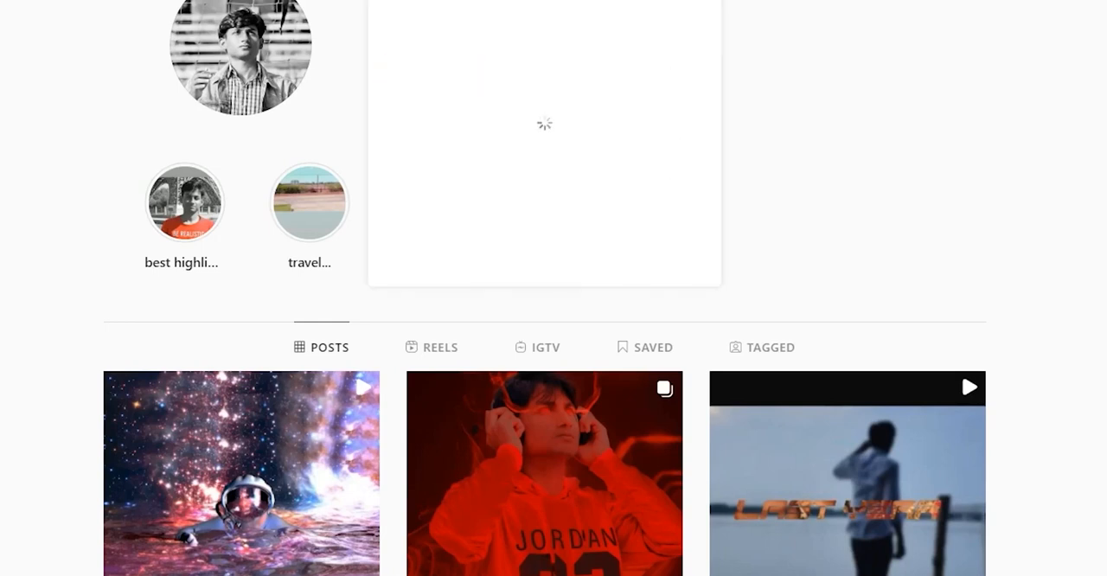
{"action": "left_click", "coordinate": [536, 3]}
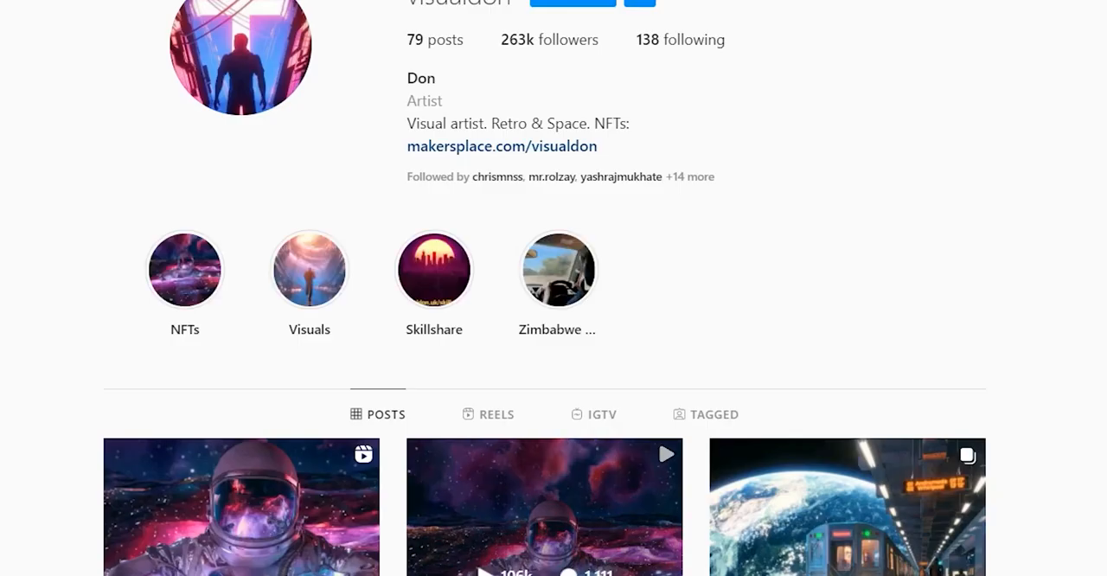
{"action": "left_click", "coordinate": [545, 527]}
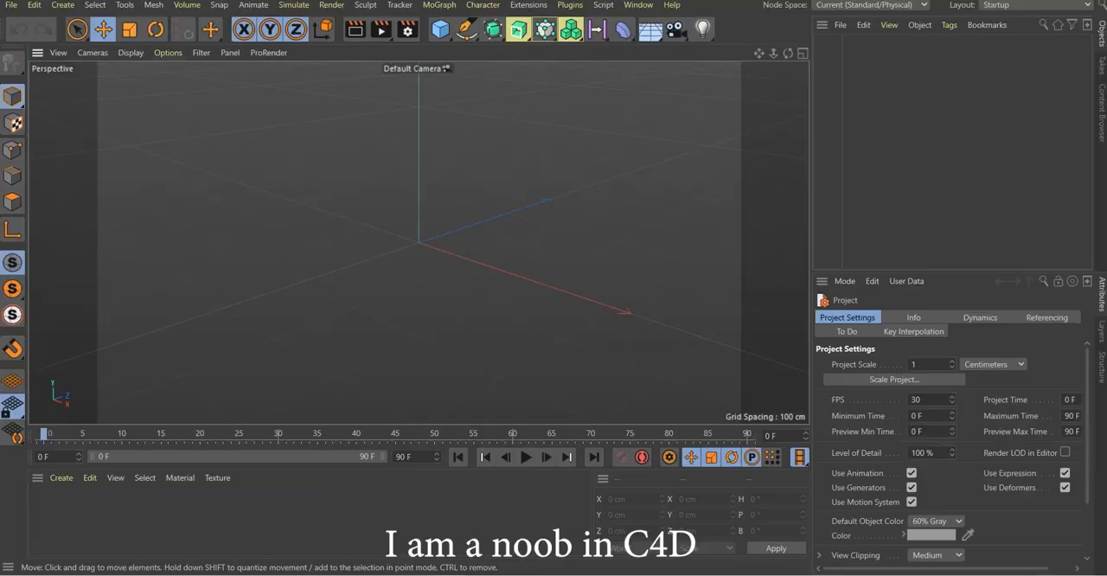
In Cinema 4D, add a plane 3000 cm wide and 3000 cm high with 150 width and 150 height segments
{"action": "left_click_drag", "start_coordinate": [441, 29], "coordinate": [566, 75]}
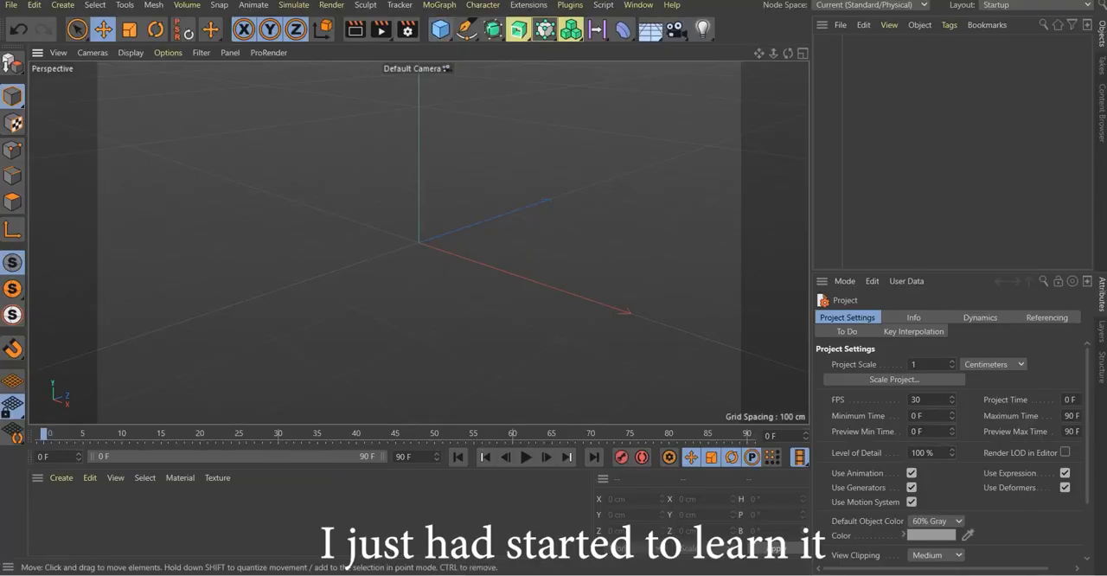
{"action": "double_click", "coordinate": [912, 351]}
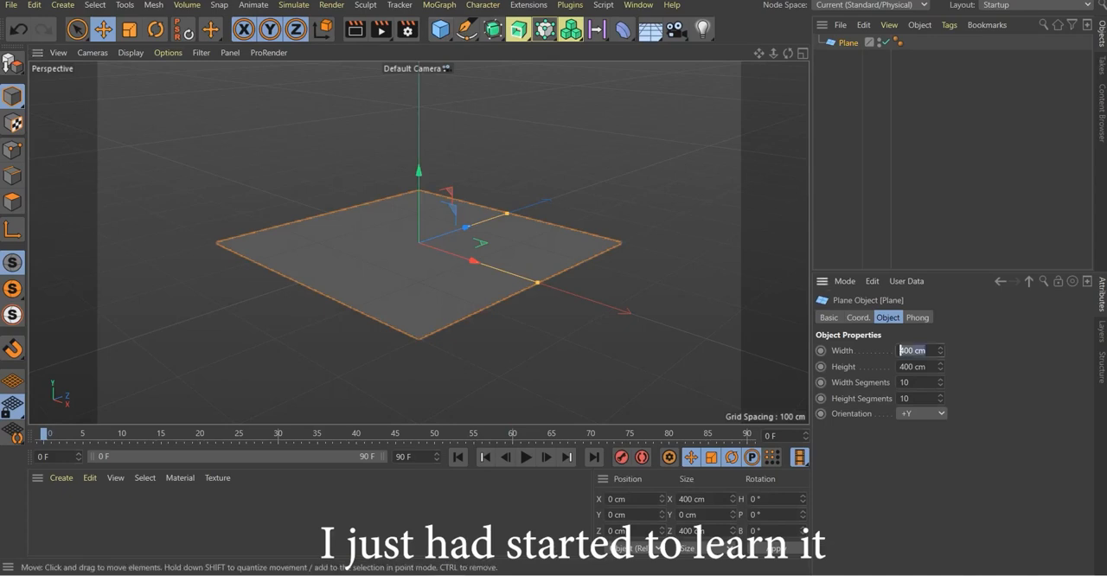
{"action": "type", "text": "3000"}
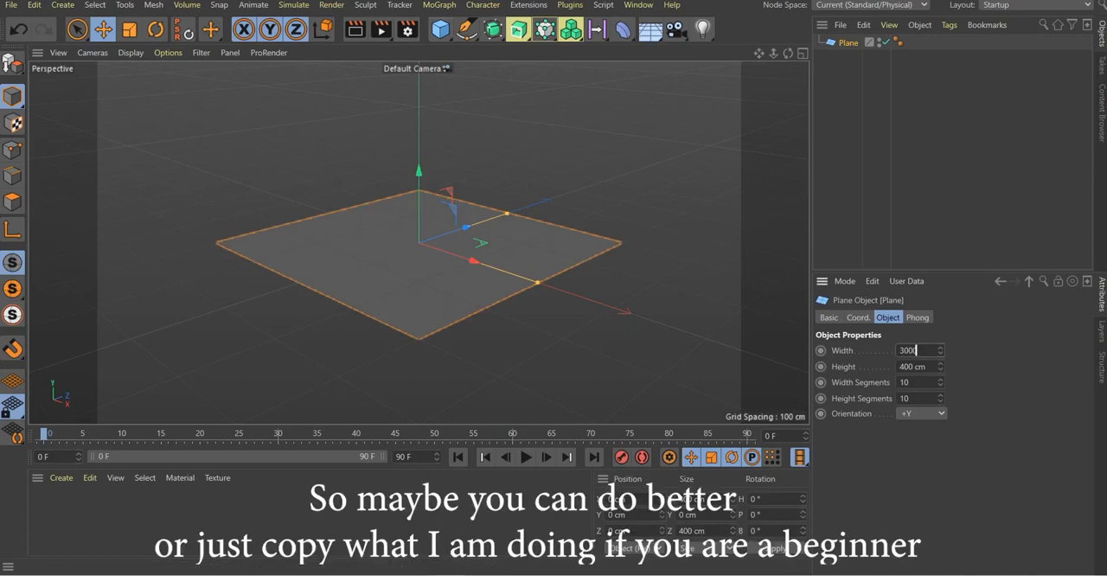
{"action": "type", "text": "30"}
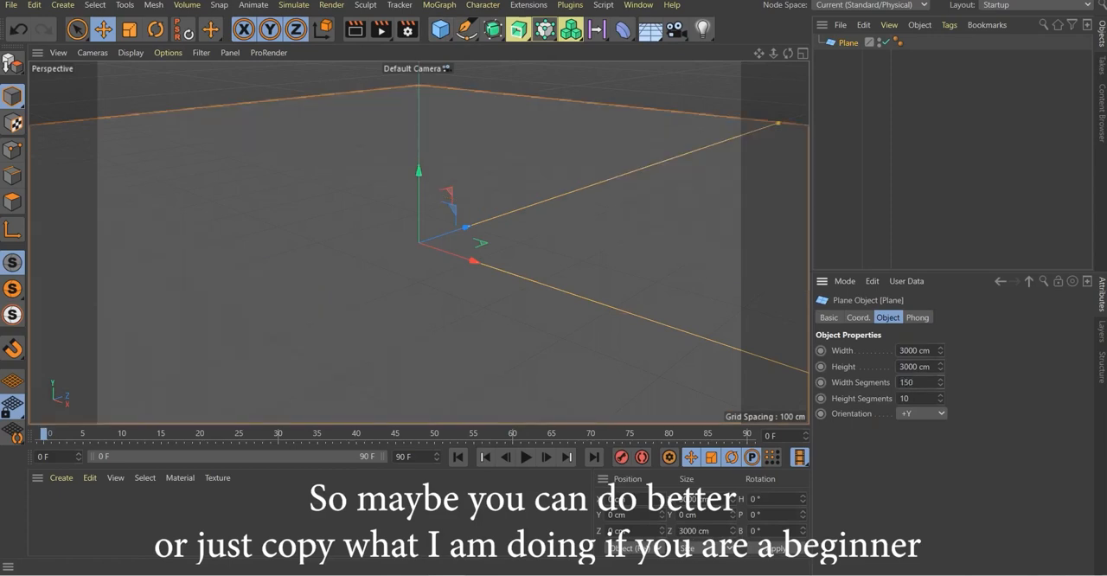
{"action": "key", "text": "Tab"}
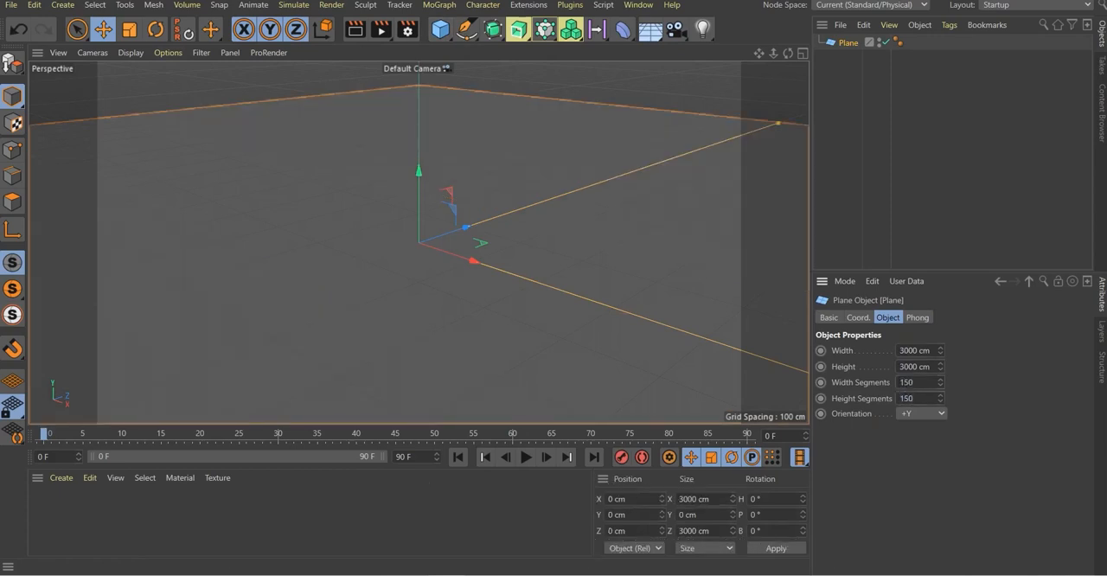
Add the HOT 4D ocean simulation deformer and nest it under the plane
{"action": "left_click", "coordinate": [570, 4]}
{"action": "mouse_move", "coordinate": [590, 48]}
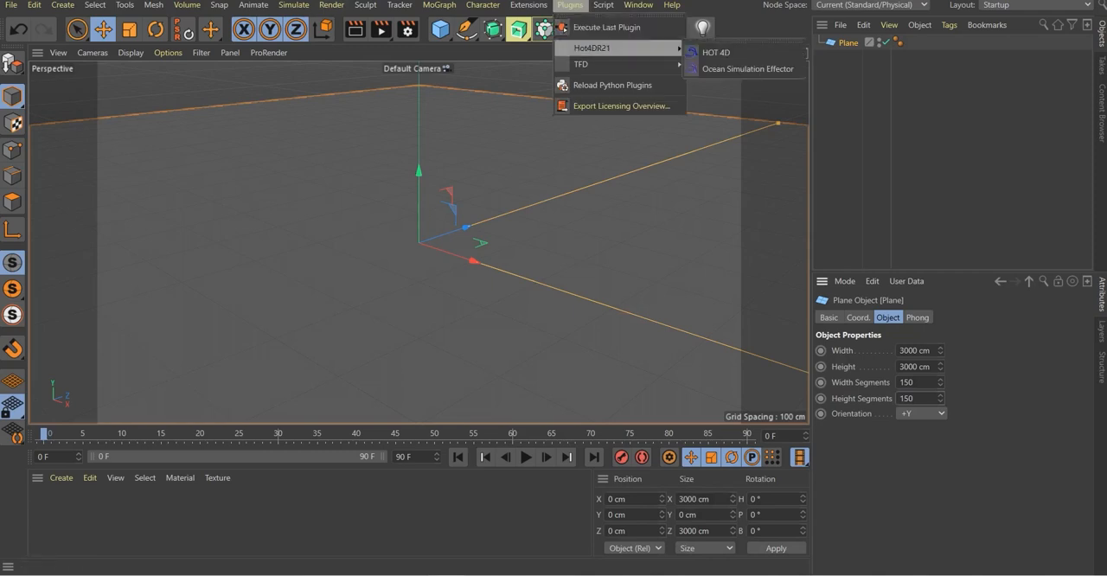
{"action": "left_click", "coordinate": [714, 42]}
{"action": "left_click_drag", "start_coordinate": [852, 42], "coordinate": [849, 57]}
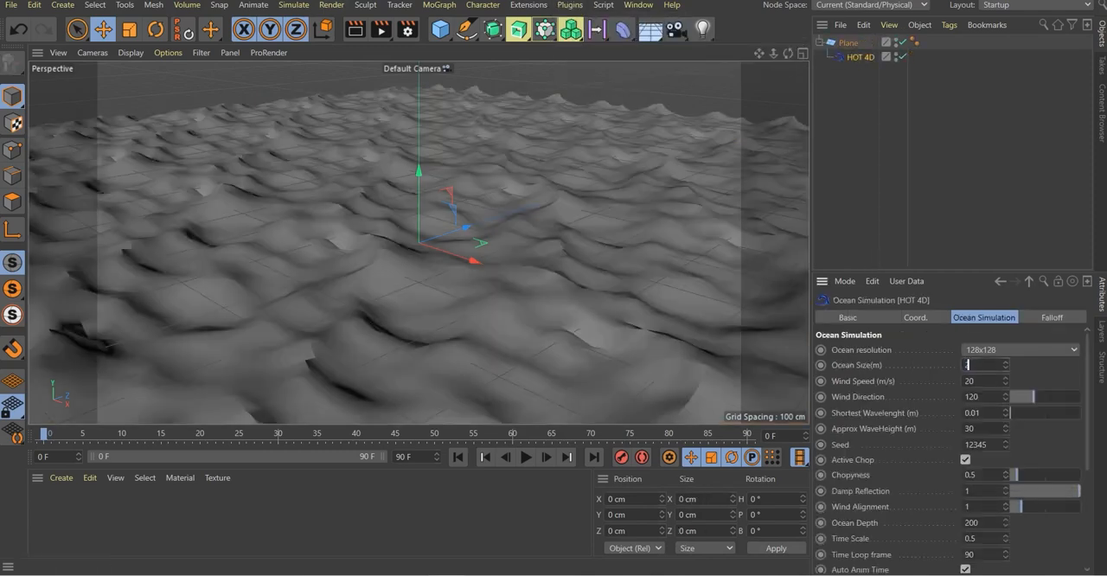
Set ocean size 2500, wind speed 100, wave height 100, chopyness 1 and time scale 0.3, and preview the waves
{"action": "key", "text": "Tab"}
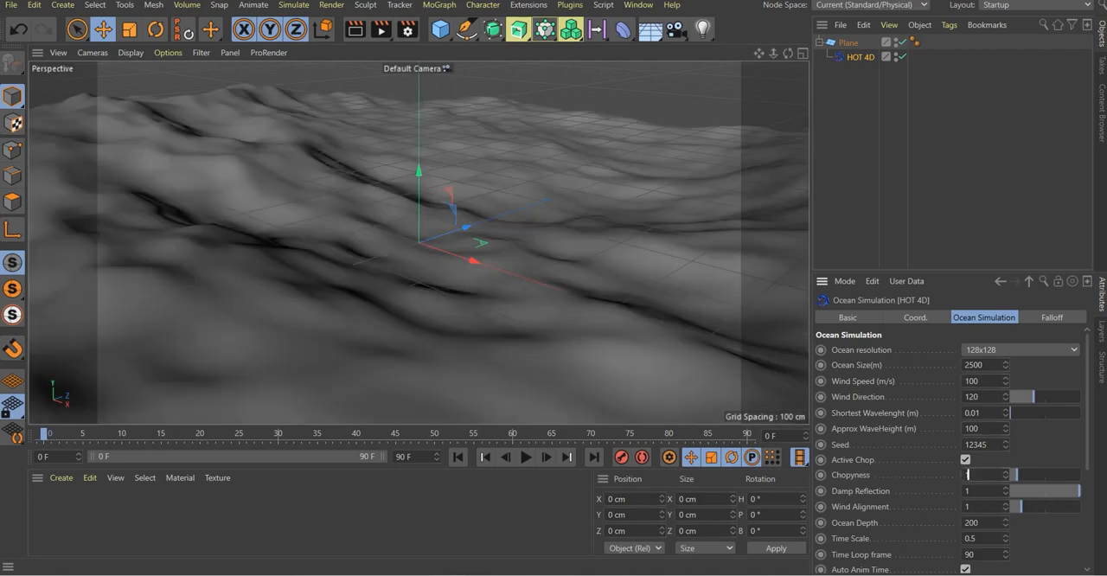
{"action": "key", "text": "Return"}
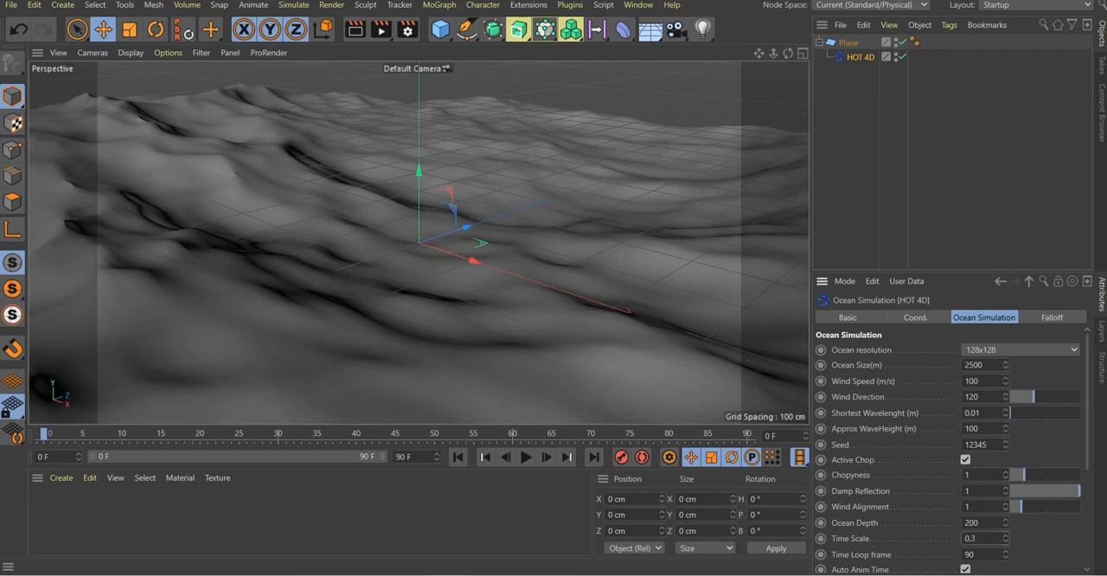
{"action": "left_click", "coordinate": [525, 456]}
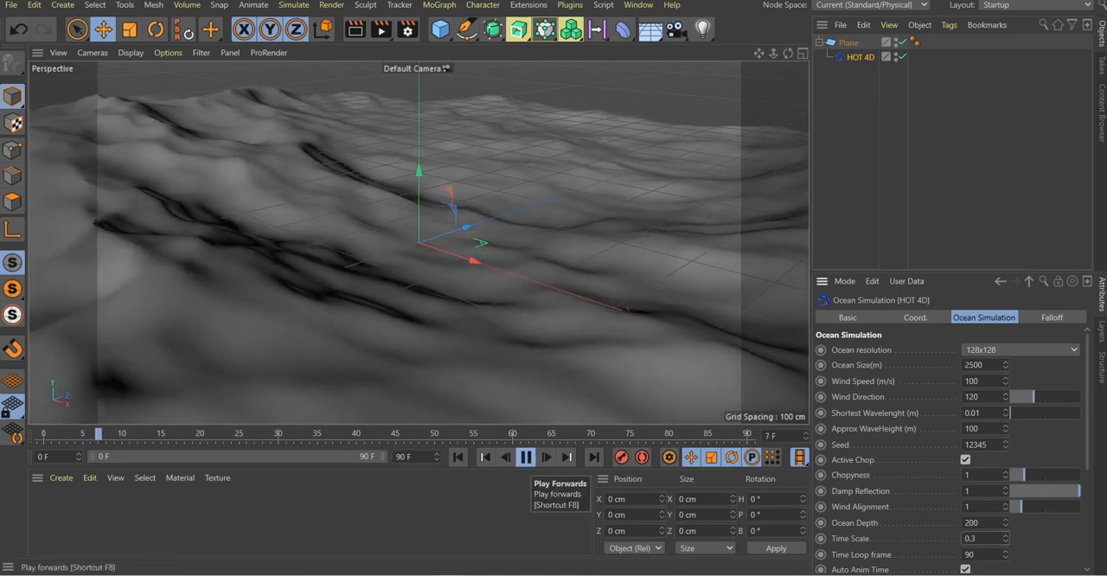
{"action": "left_click", "coordinate": [526, 457]}
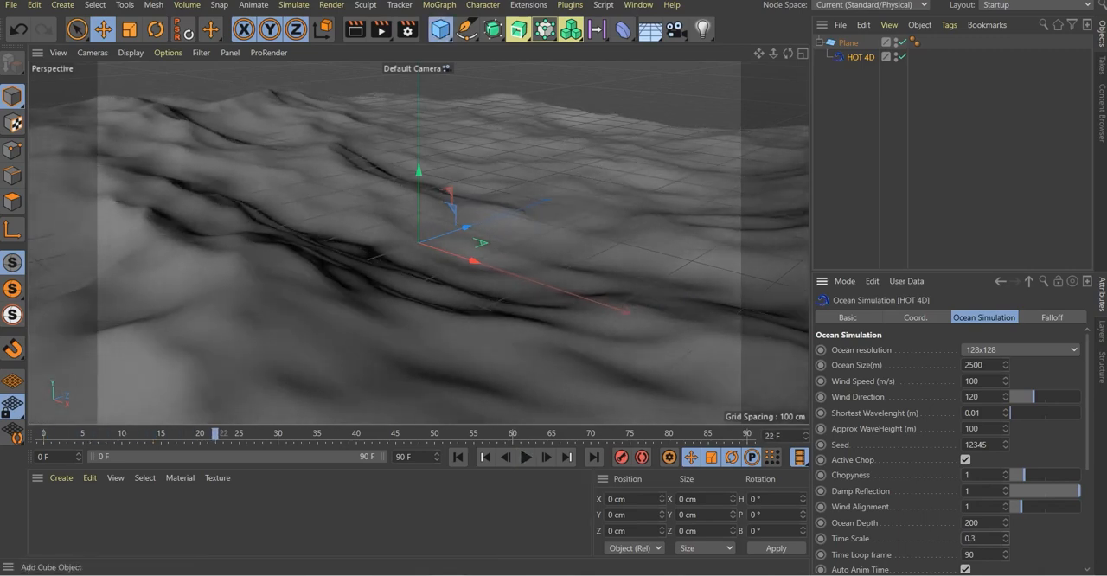
Add a second plane with default dimensions and rotate it upright to a pitch of about 91°
{"action": "left_click", "coordinate": [441, 29]}
{"action": "left_click", "coordinate": [567, 75]}
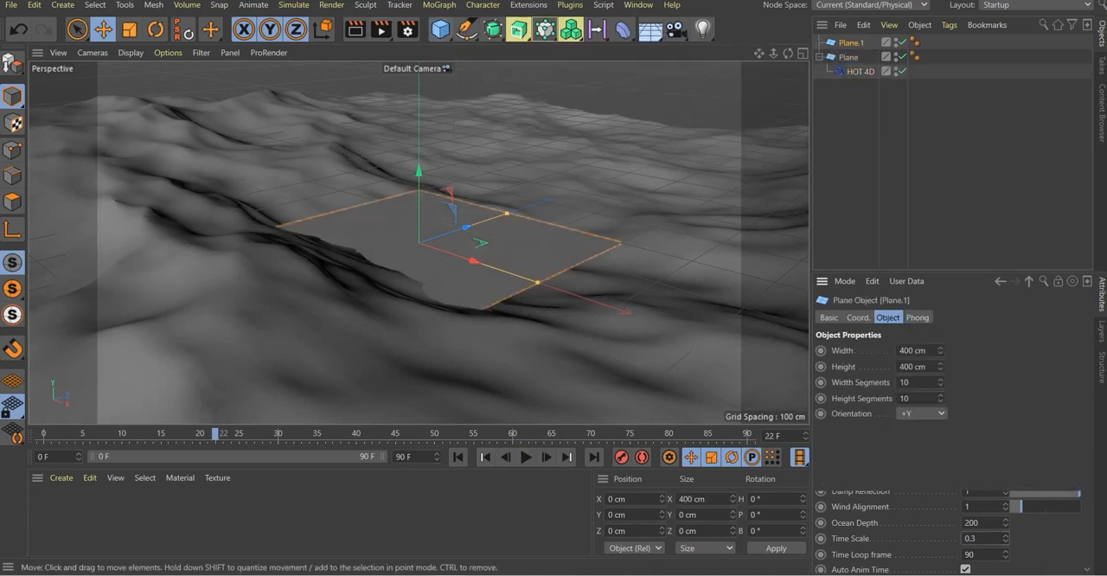
{"action": "left_click_drag", "start_coordinate": [428, 269], "coordinate": [513, 256], "text": "alt"}
{"action": "left_click", "coordinate": [156, 30]}
{"action": "left_click_drag", "start_coordinate": [364, 265], "coordinate": [364, 213]}
Move the upright plane back to the far end of the ocean, at Z about 1498 cm
{"action": "key", "text": "e"}
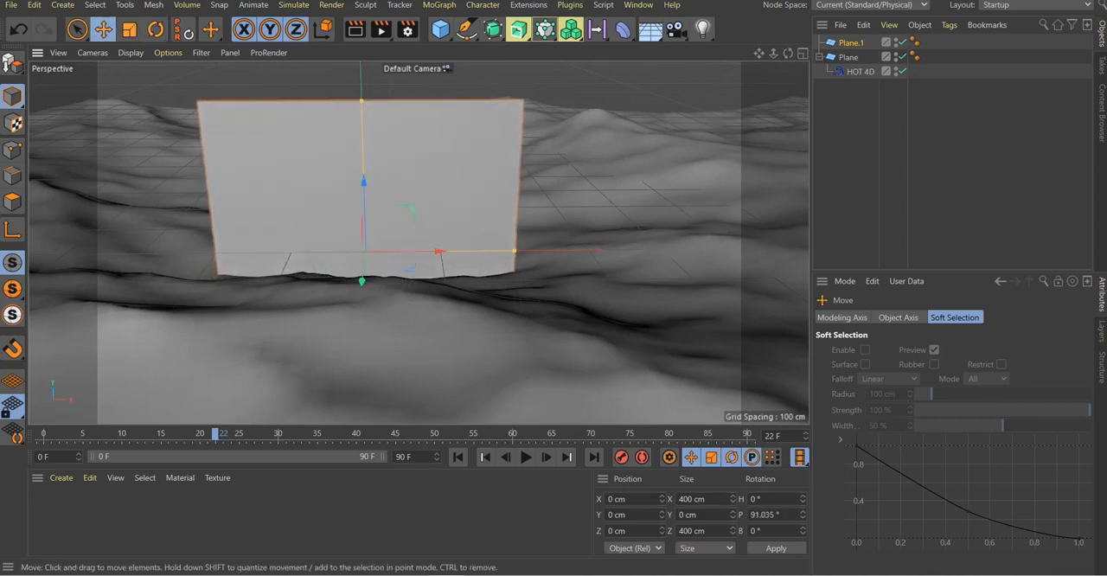
{"action": "left_click_drag", "start_coordinate": [365, 251], "coordinate": [383, 118]}
{"action": "scroll", "coordinate": [435, 168], "scroll_direction": "down", "scroll_amount": 5}
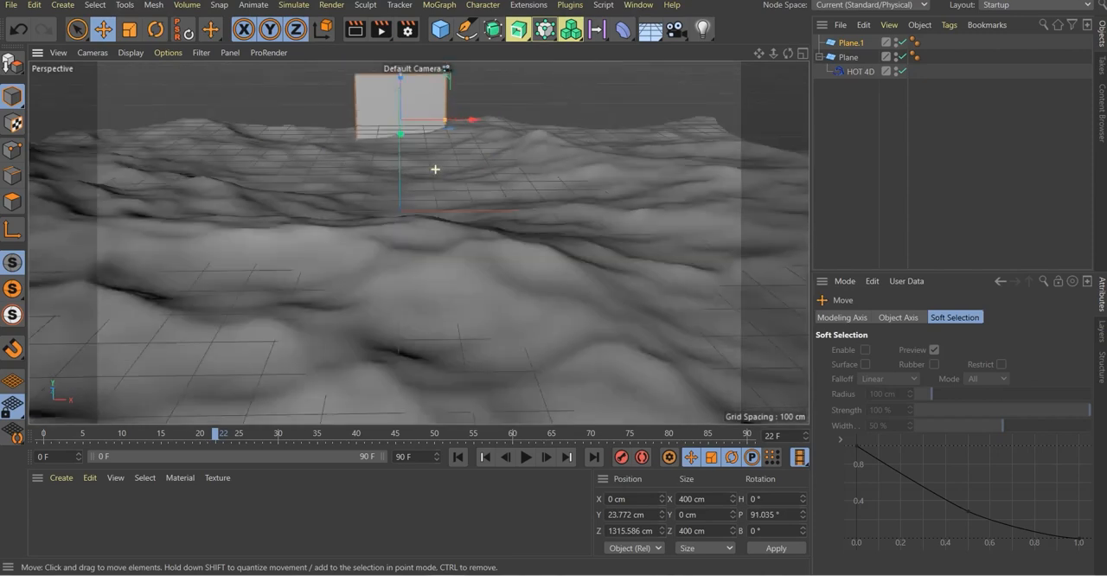
{"action": "left_click_drag", "start_coordinate": [419, 152], "coordinate": [417, 147]}
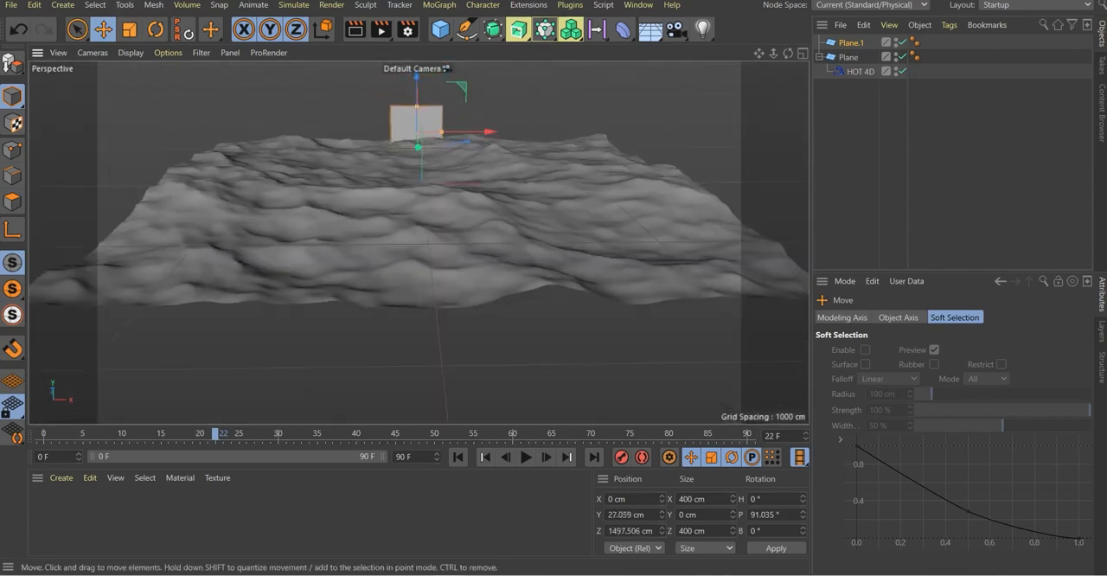
Using the Right view, align the upright plane with the ocean's far edge at about Y 98 cm and Z 1521 cm
{"action": "left_click", "coordinate": [789, 53]}
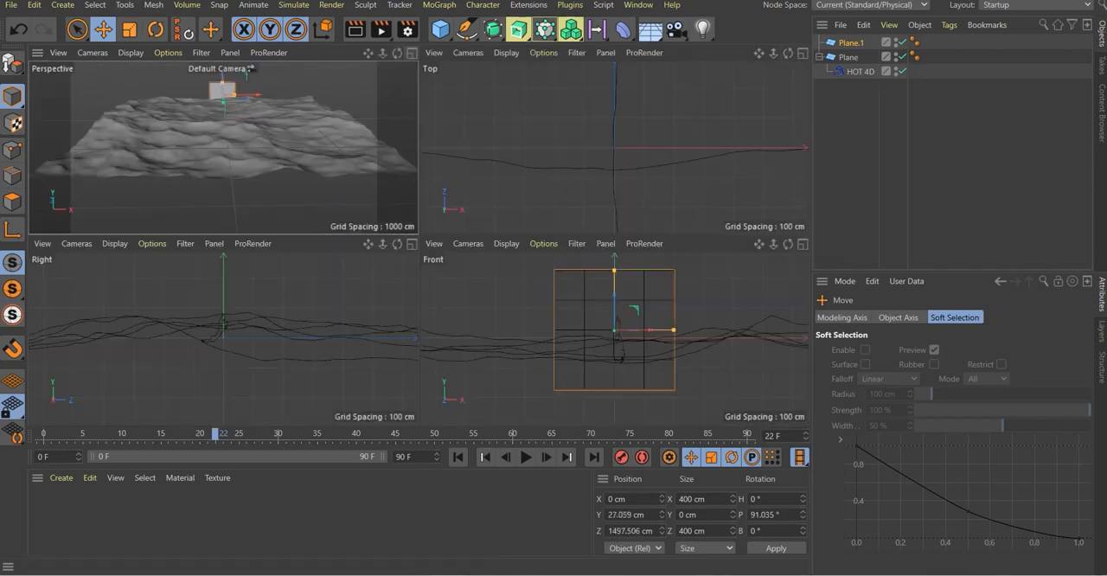
{"action": "left_click", "coordinate": [411, 244]}
{"action": "scroll", "coordinate": [475, 228], "scroll_direction": "down", "scroll_amount": 6}
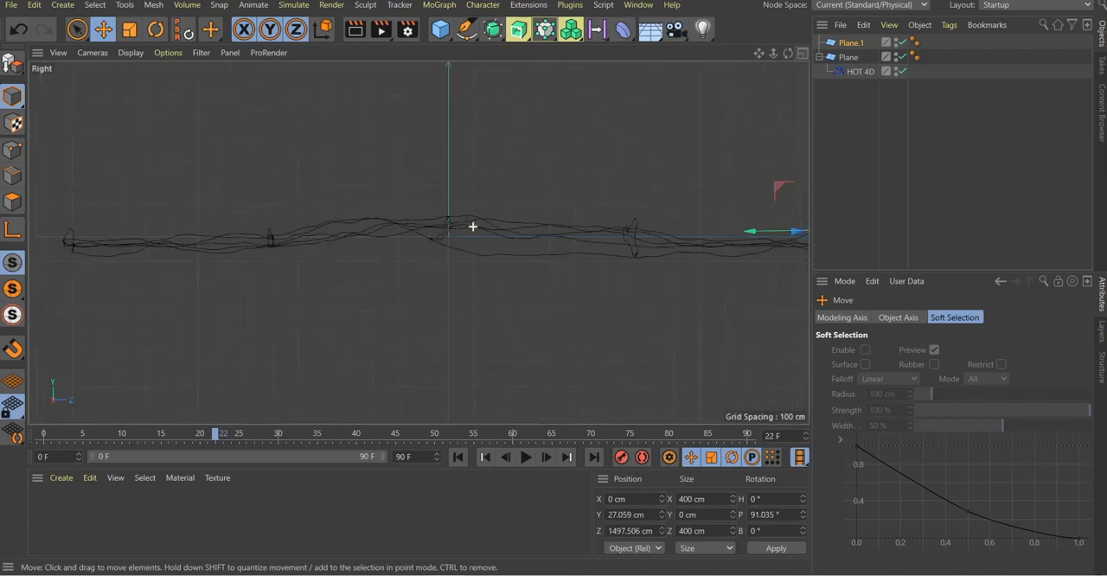
{"action": "scroll", "coordinate": [698, 210], "scroll_direction": "up", "scroll_amount": 4}
{"action": "left_click_drag", "start_coordinate": [537, 242], "coordinate": [558, 241]}
{"action": "scroll", "coordinate": [595, 249], "scroll_direction": "up", "scroll_amount": 9}
{"action": "left_click_drag", "start_coordinate": [643, 200], "coordinate": [578, 195]}
{"action": "scroll", "coordinate": [580, 190], "scroll_direction": "down", "scroll_amount": 6}
{"action": "left_click_drag", "start_coordinate": [585, 143], "coordinate": [583, 89]}
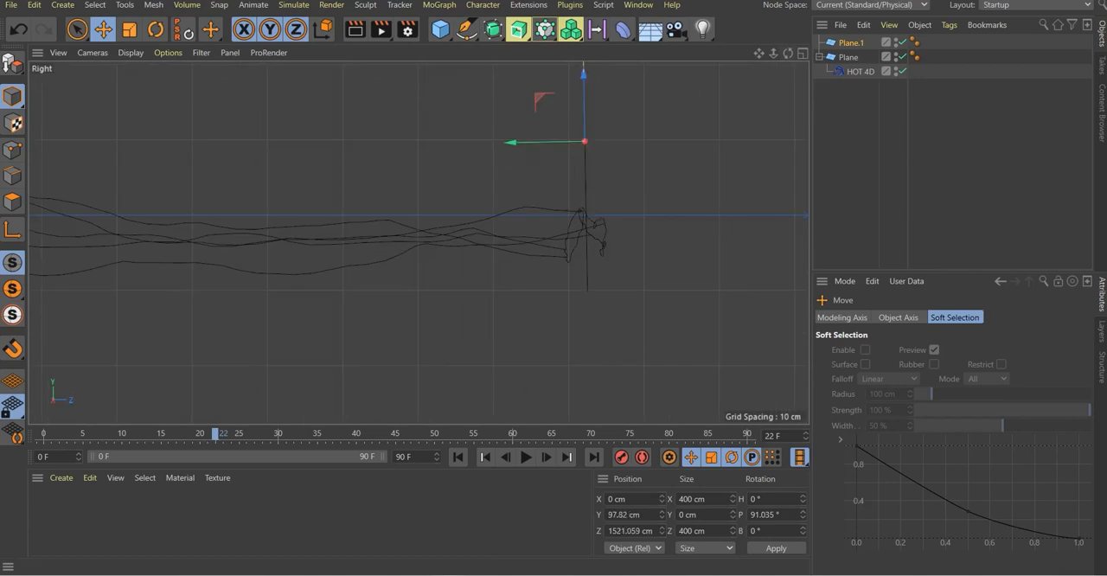
In the Perspective view, scale the upright plane uniformly to about 3949 cm so it spans the horizon
{"action": "left_click", "coordinate": [803, 53]}
{"action": "left_click", "coordinate": [412, 53]}
{"action": "mouse_move", "coordinate": [788, 53]}
{"action": "left_mouse_down"}
{"action": "mouse_move", "coordinate": [783, 79]}
{"action": "mouse_move", "coordinate": [788, 38]}
{"action": "left_mouse_up"}
{"action": "scroll", "coordinate": [484, 107], "scroll_direction": "up", "scroll_amount": 2}
{"action": "left_click", "coordinate": [129, 30]}
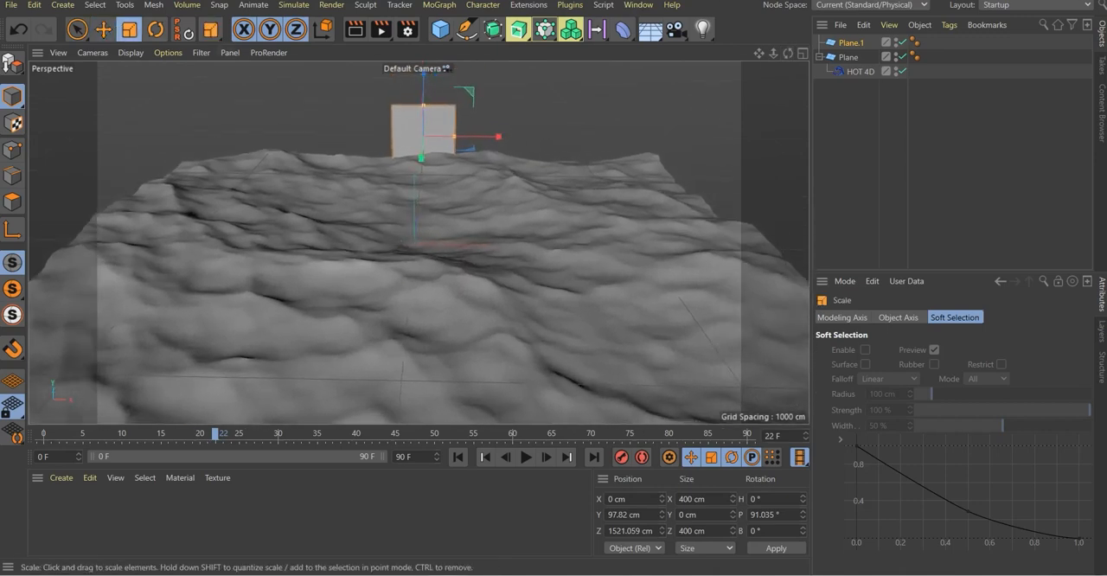
{"action": "left_click_drag", "start_coordinate": [510, 208], "coordinate": [1025, 204]}
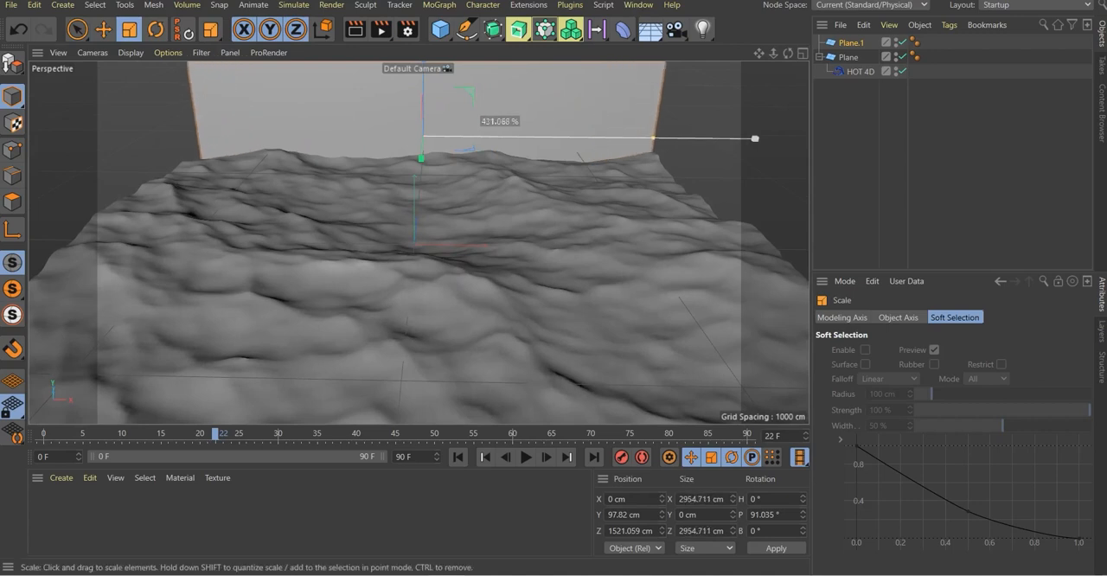
Frame a low view across the waves and preview the ocean animation against the backdrop plane
{"action": "scroll", "coordinate": [558, 181], "scroll_direction": "up", "scroll_amount": 3}
{"action": "left_click_drag", "start_coordinate": [759, 53], "coordinate": [798, 55]}
{"action": "left_click", "coordinate": [526, 456]}
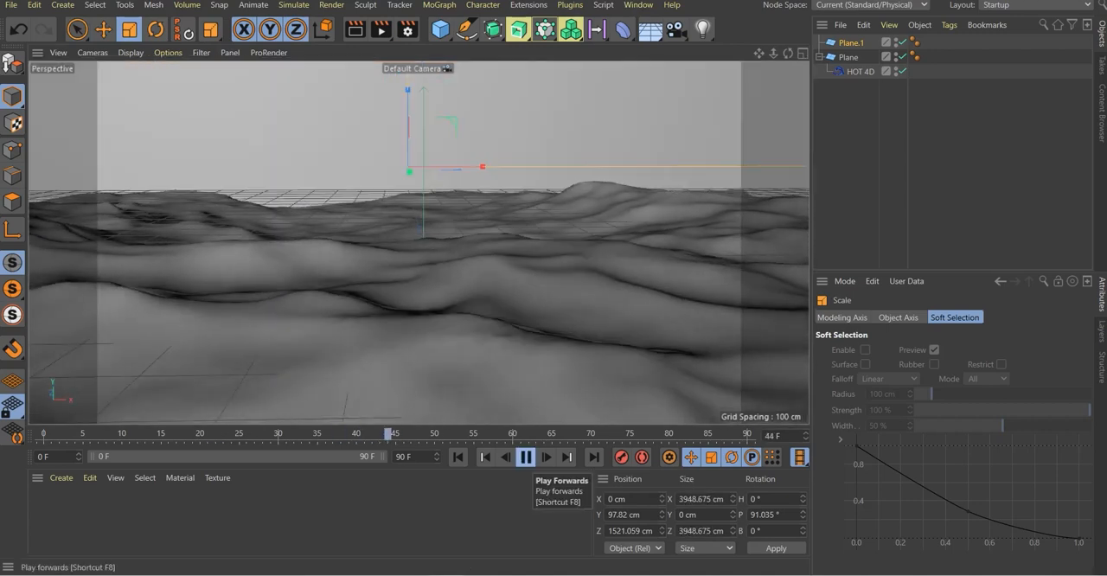
{"action": "left_click", "coordinate": [526, 457]}
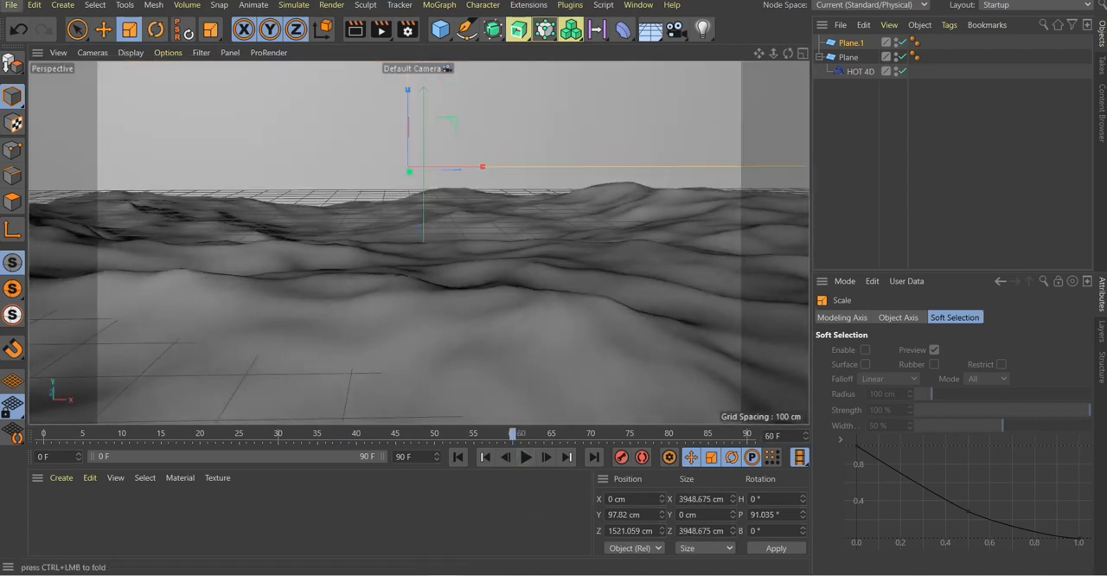
Create a new standard material and set its color to black with a V value of 0%
{"action": "left_click", "coordinate": [61, 478]}
{"action": "mouse_move", "coordinate": [104, 332]}
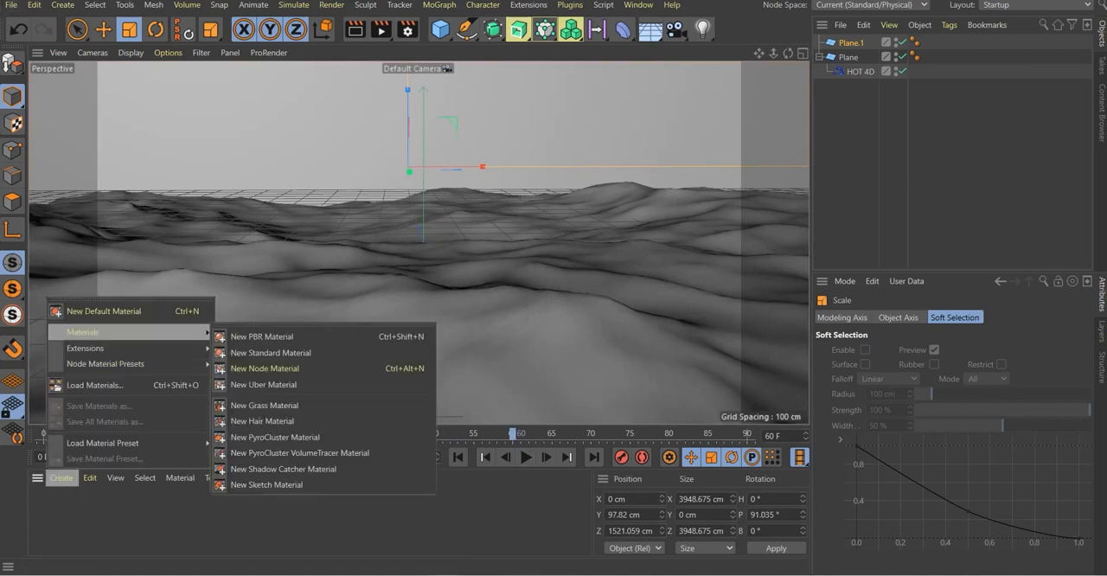
{"action": "left_click", "coordinate": [271, 353]}
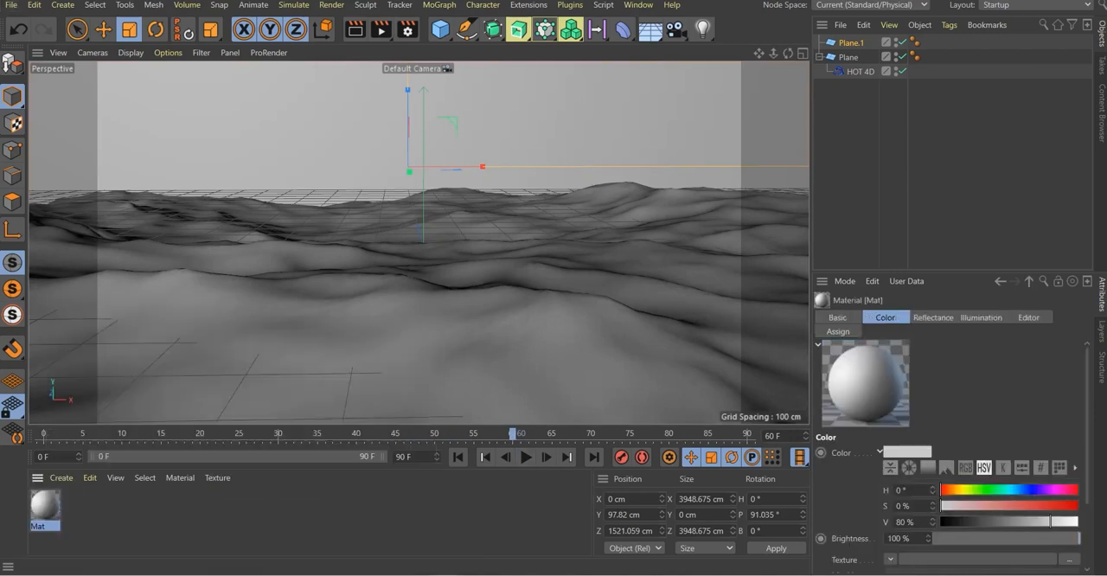
{"action": "double_click", "coordinate": [45, 505]}
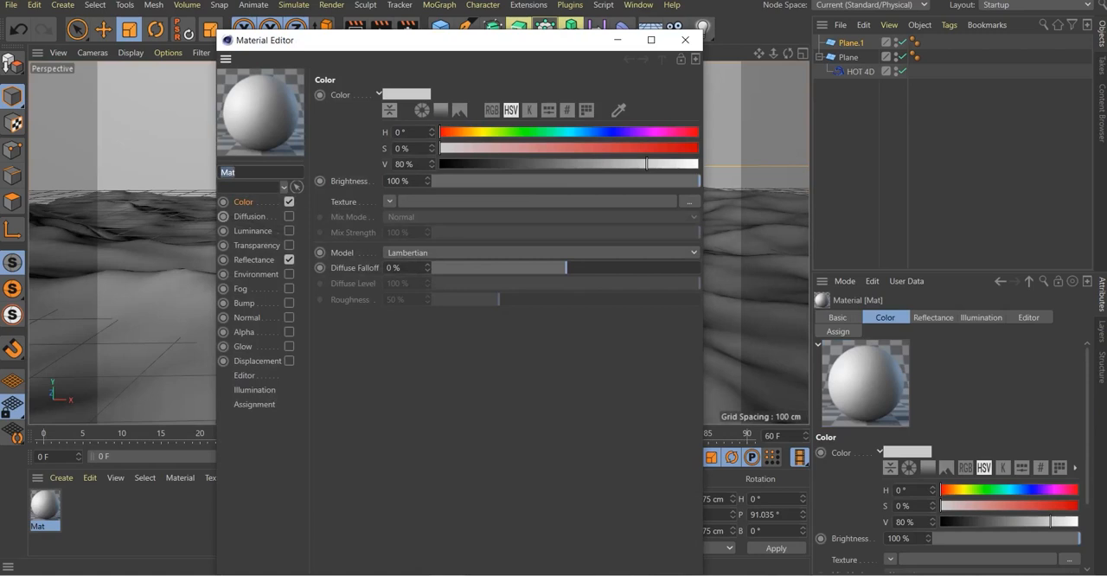
{"action": "left_click_drag", "start_coordinate": [484, 163], "coordinate": [439, 163]}
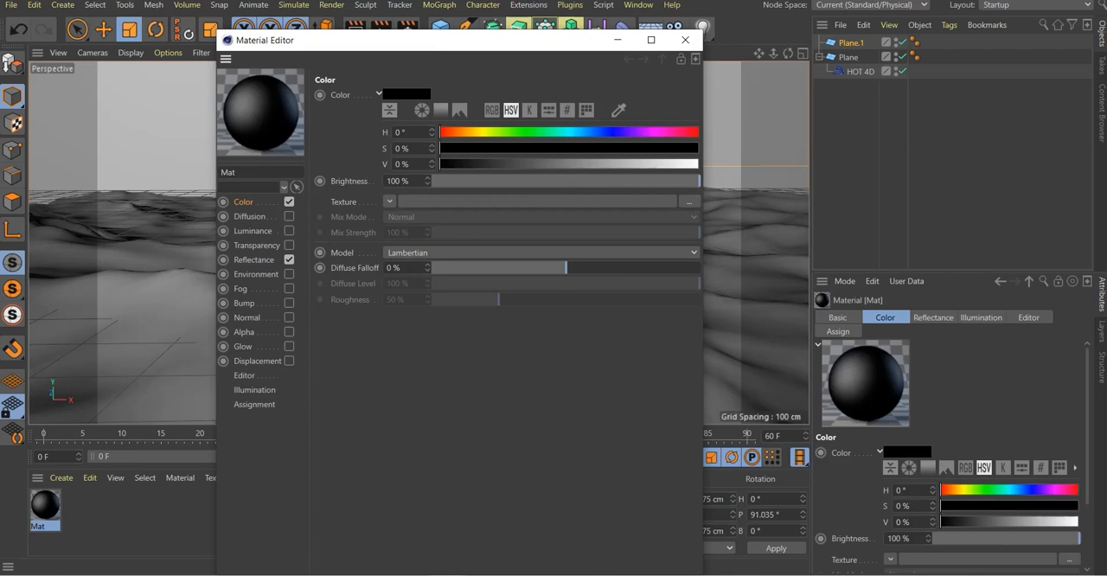
Remove the material's default specular layer from Reflectance and add a Reflection (Legacy) layer
{"action": "left_click", "coordinate": [254, 259]}
{"action": "left_click", "coordinate": [375, 127]}
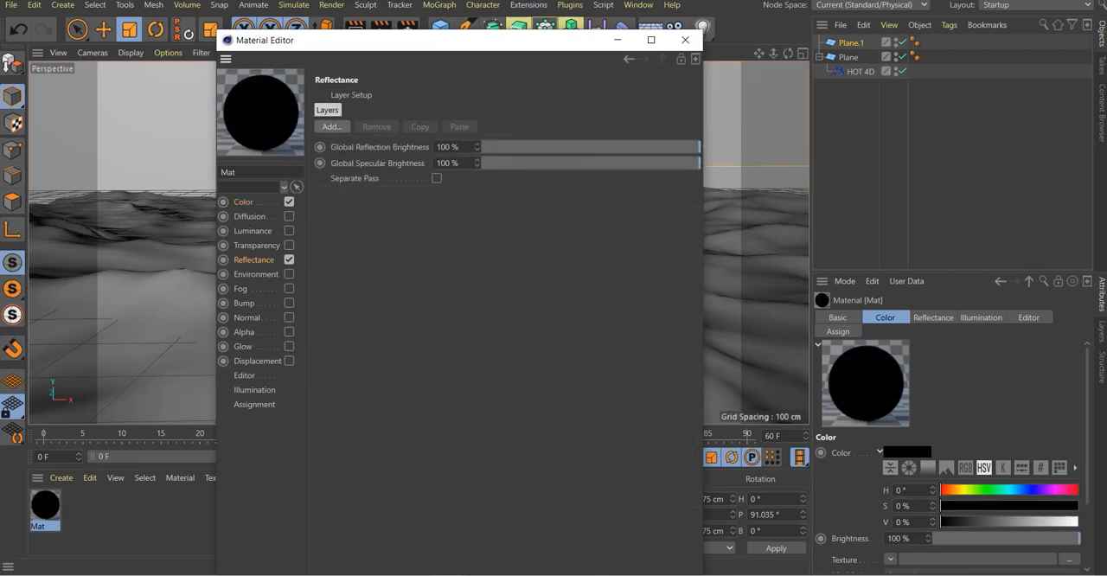
{"action": "left_click", "coordinate": [333, 127]}
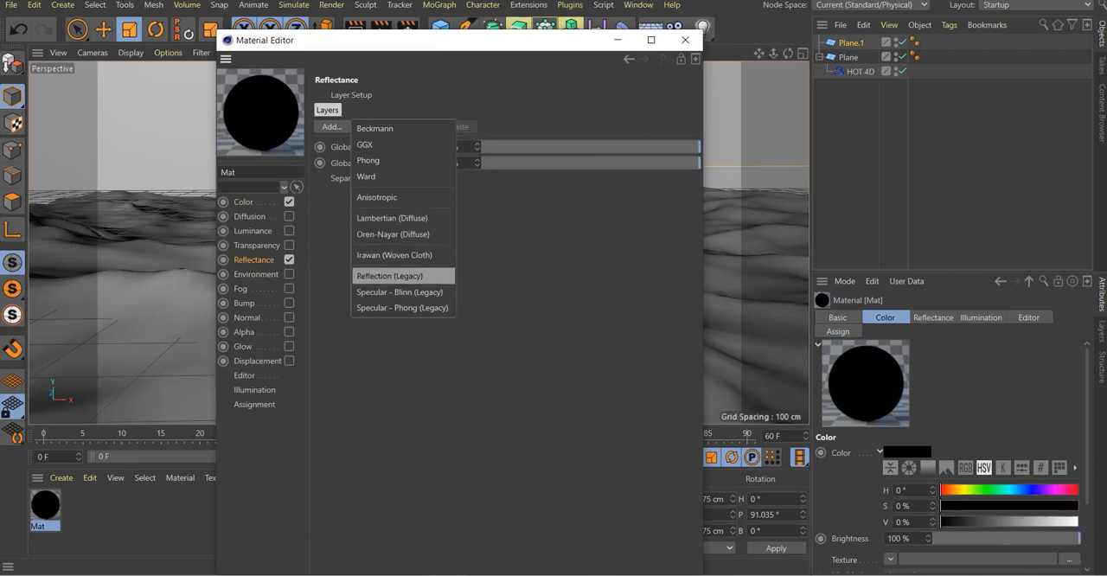
{"action": "left_click", "coordinate": [403, 275]}
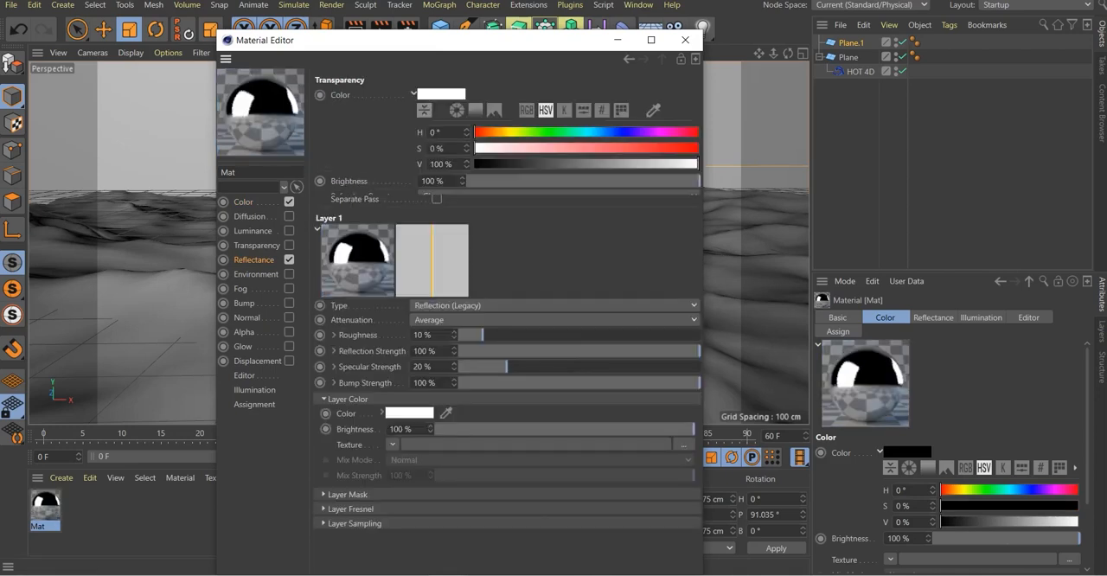
Enable transparency on the water material and lower its brightness to 48%
{"action": "left_click", "coordinate": [289, 245]}
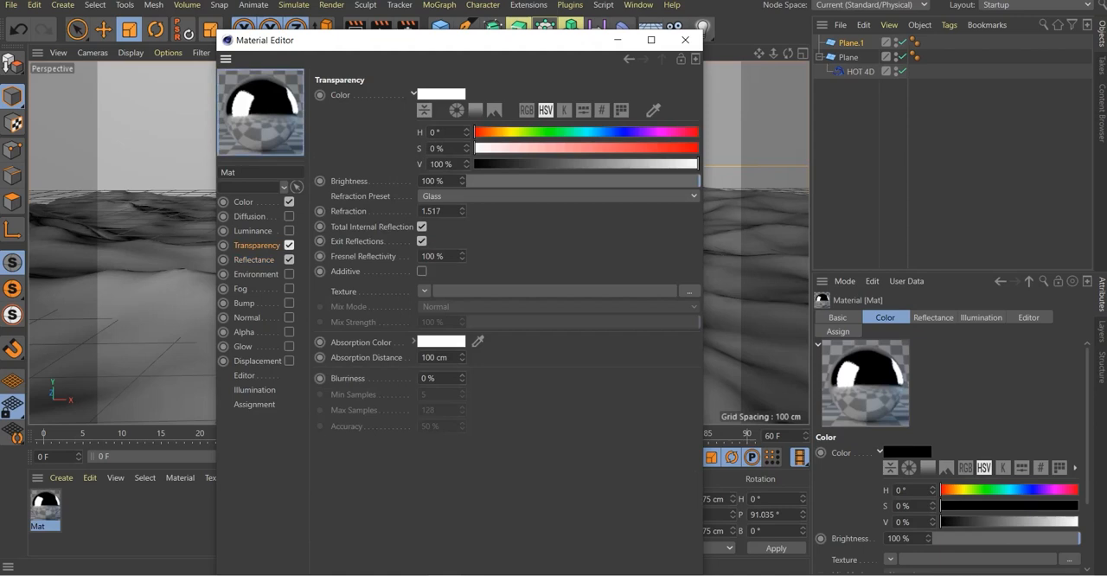
{"action": "left_click_drag", "start_coordinate": [699, 180], "coordinate": [596, 181]}
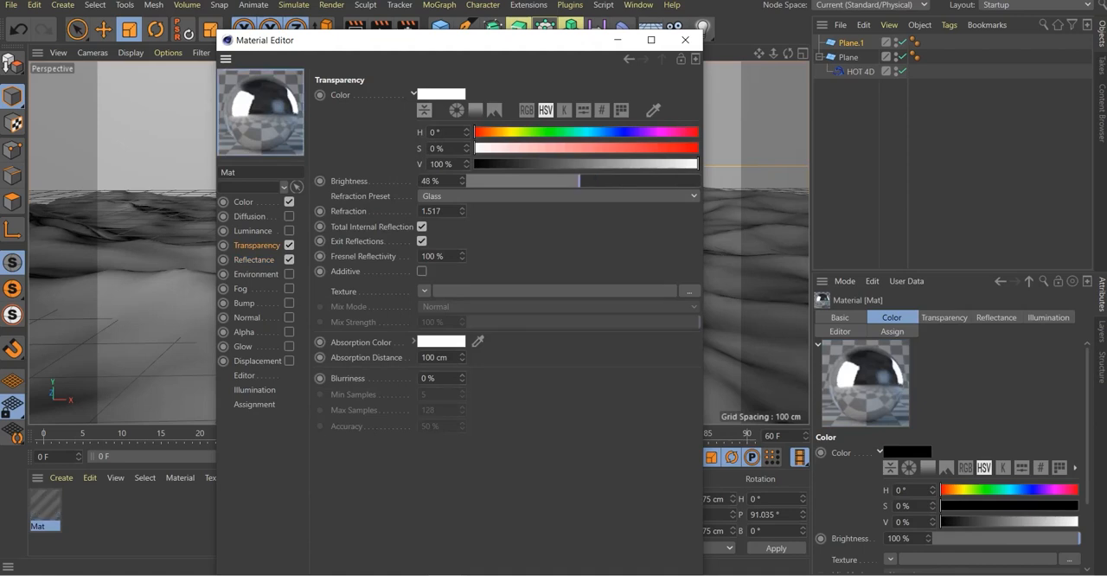
Load univ4.jpg as the water material's luminance texture and set its mix mode to Multiply
{"action": "left_click", "coordinate": [253, 231]}
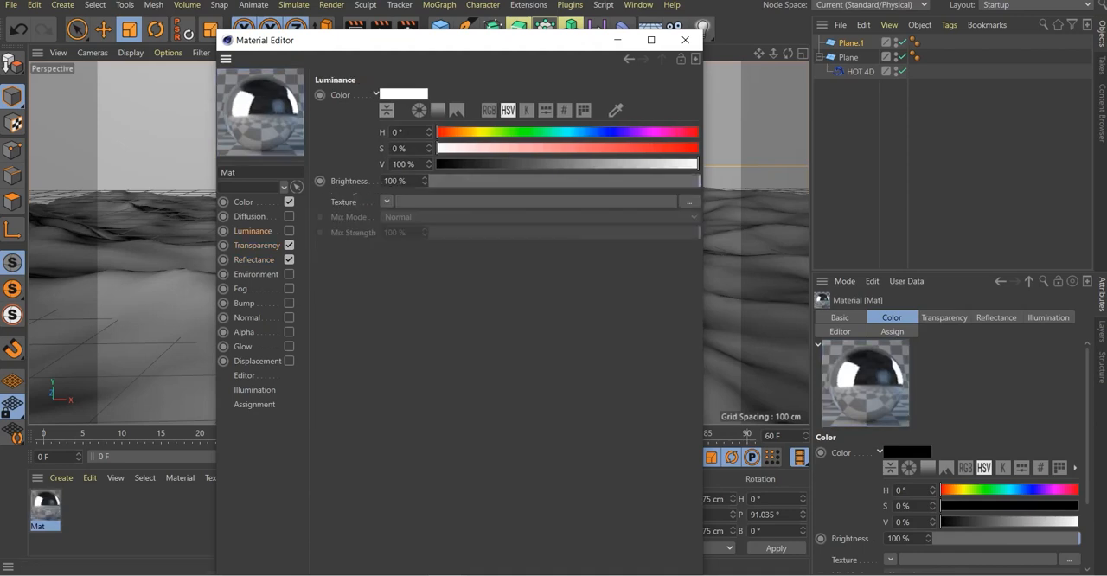
{"action": "left_click", "coordinate": [636, 201]}
{"action": "left_click", "coordinate": [636, 177]}
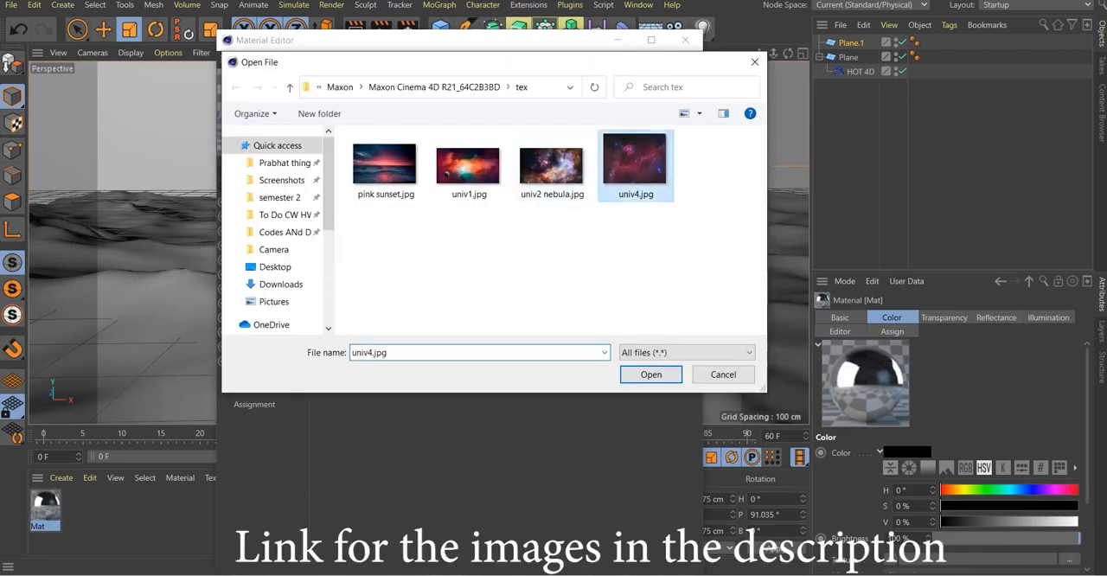
{"action": "double_click", "coordinate": [635, 169]}
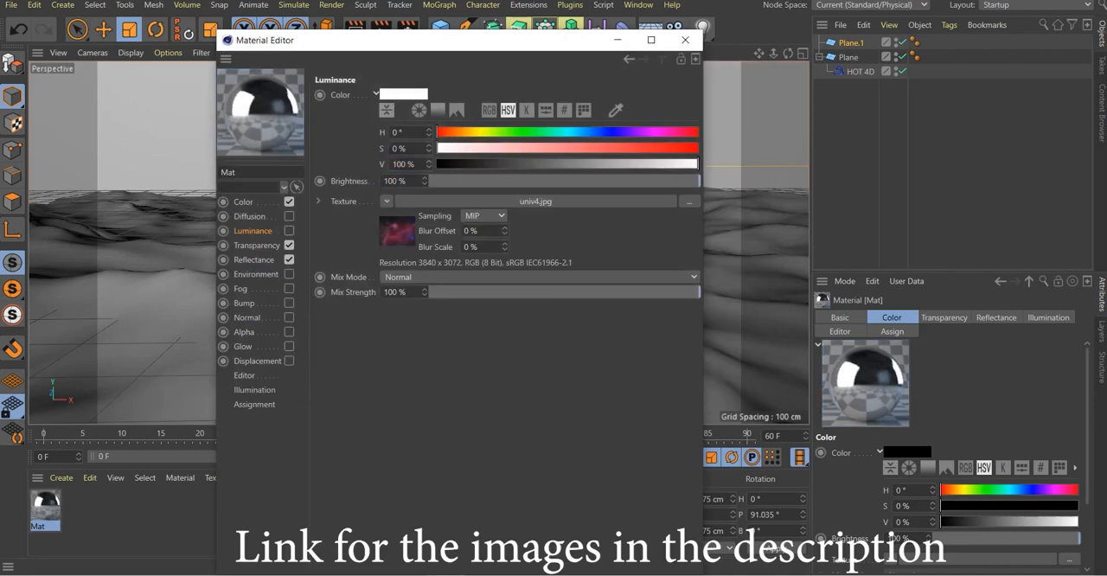
{"action": "left_click", "coordinate": [537, 277]}
{"action": "left_click", "coordinate": [536, 340]}
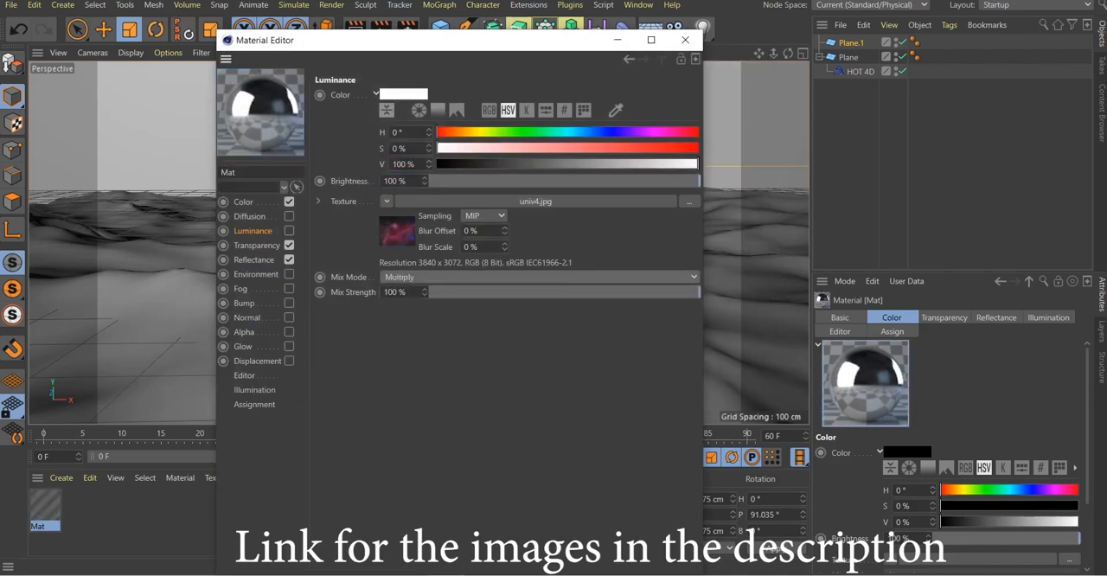
Set the water material's luminance brightness to 120% and enable the Luminance channel
{"action": "double_click", "coordinate": [395, 181]}
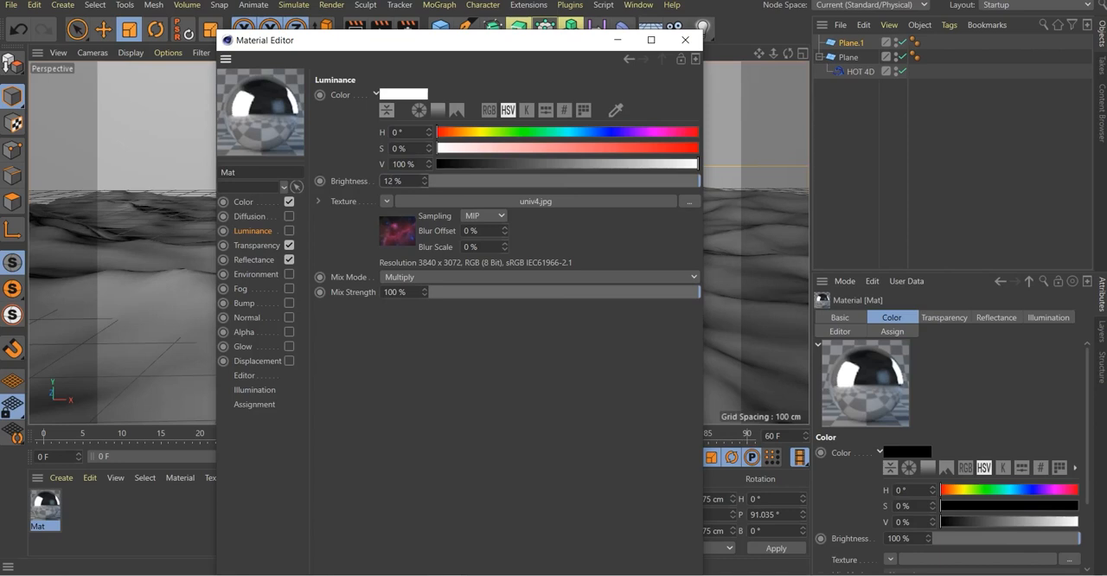
{"action": "type", "text": "120"}
{"action": "key", "text": "Return"}
{"action": "left_click", "coordinate": [289, 231]}
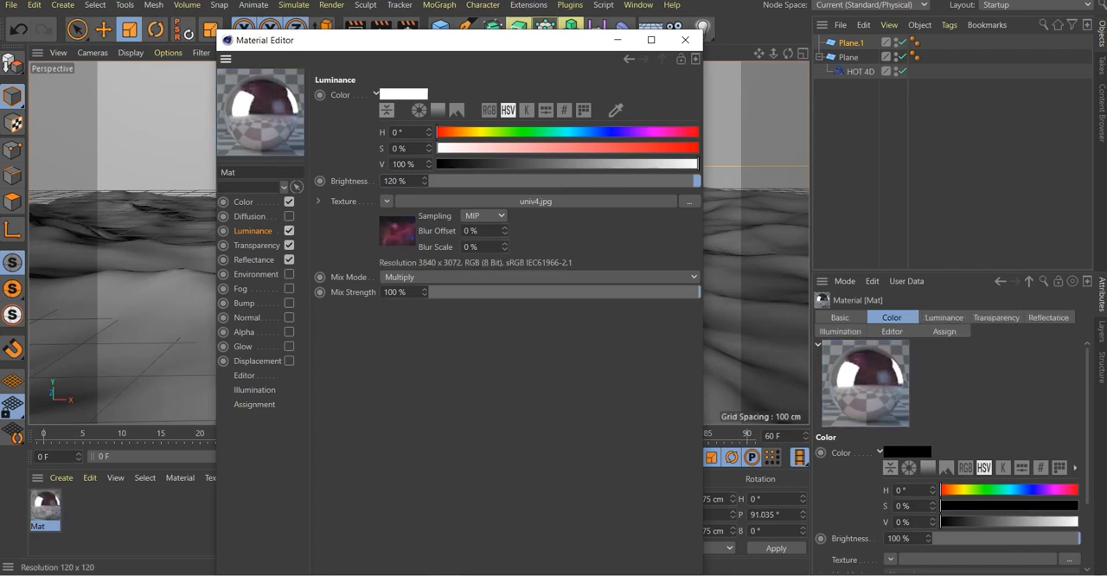
Apply the water material to the ocean plane and test-render the Perspective view
{"action": "left_click", "coordinate": [685, 40]}
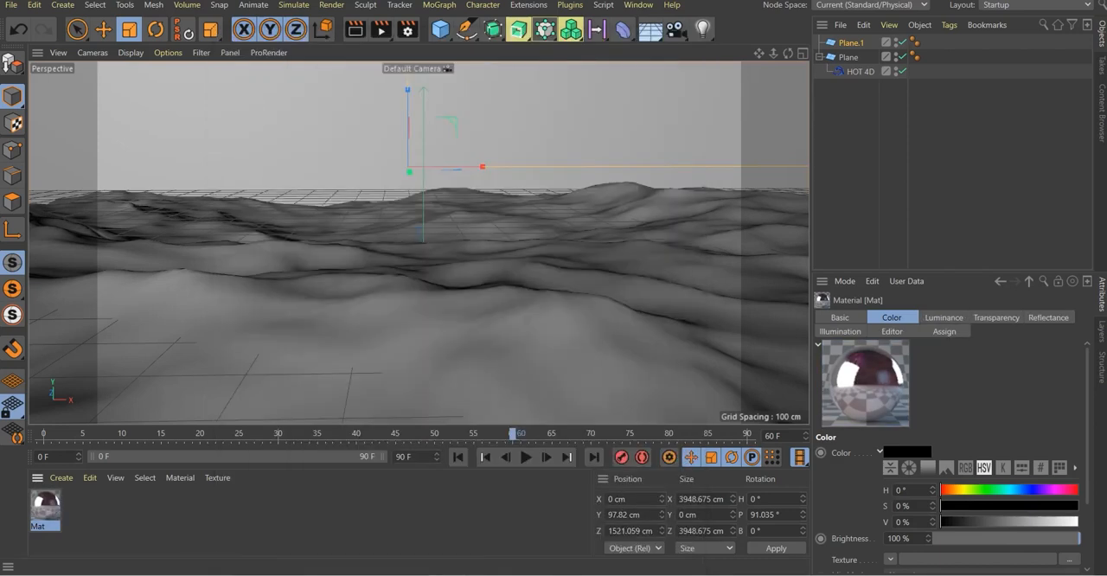
{"action": "left_click_drag", "start_coordinate": [45, 506], "coordinate": [355, 333]}
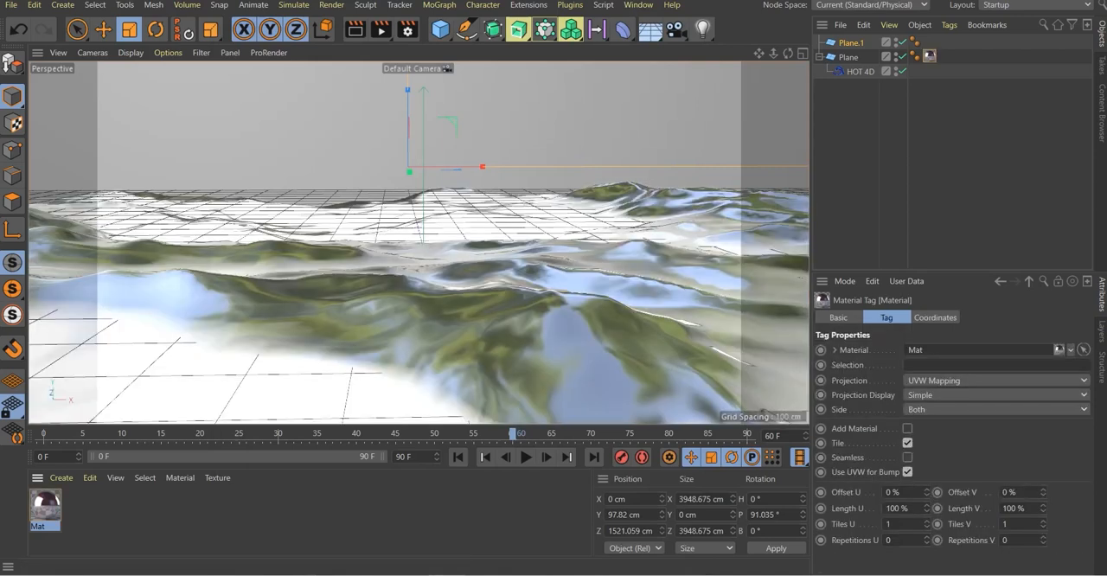
{"action": "left_click", "coordinate": [356, 30]}
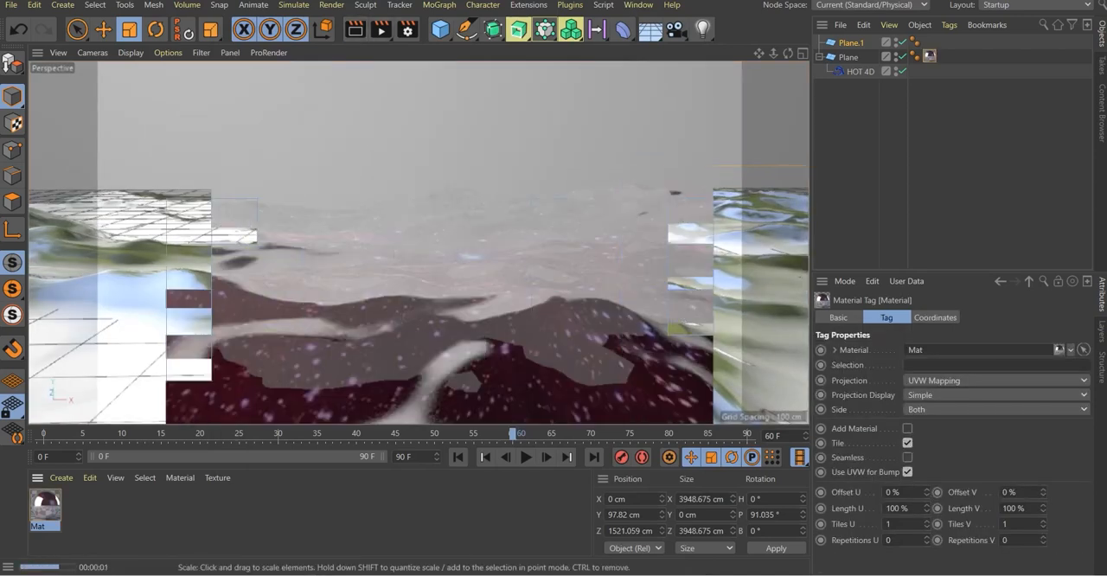
{"action": "left_click", "coordinate": [406, 216]}
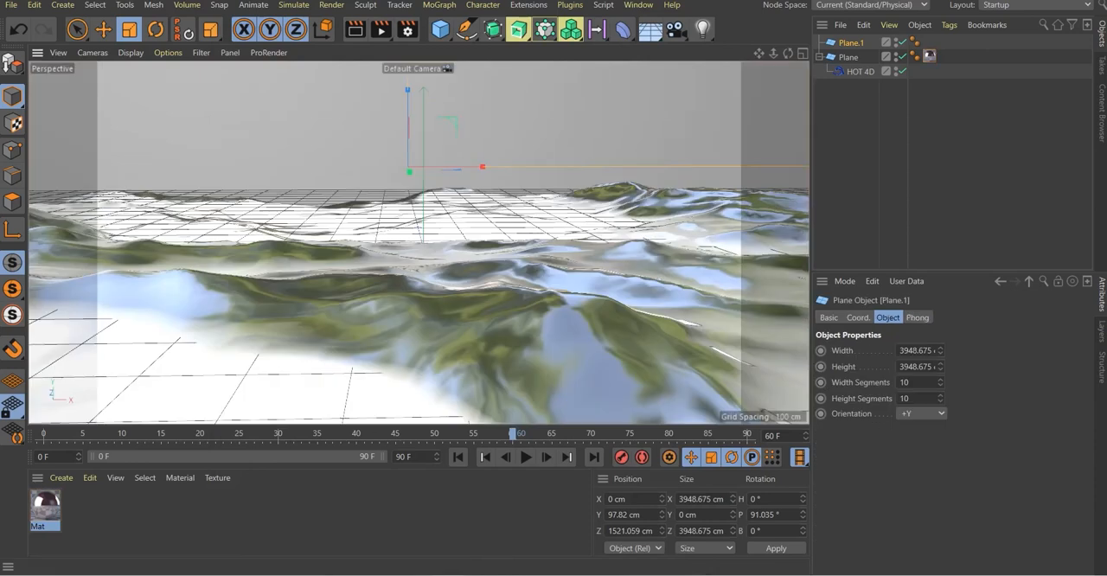
Create a new standard material with Color and Reflectance disabled and only Luminance enabled
{"action": "left_click", "coordinate": [61, 478]}
{"action": "mouse_move", "coordinate": [85, 331]}
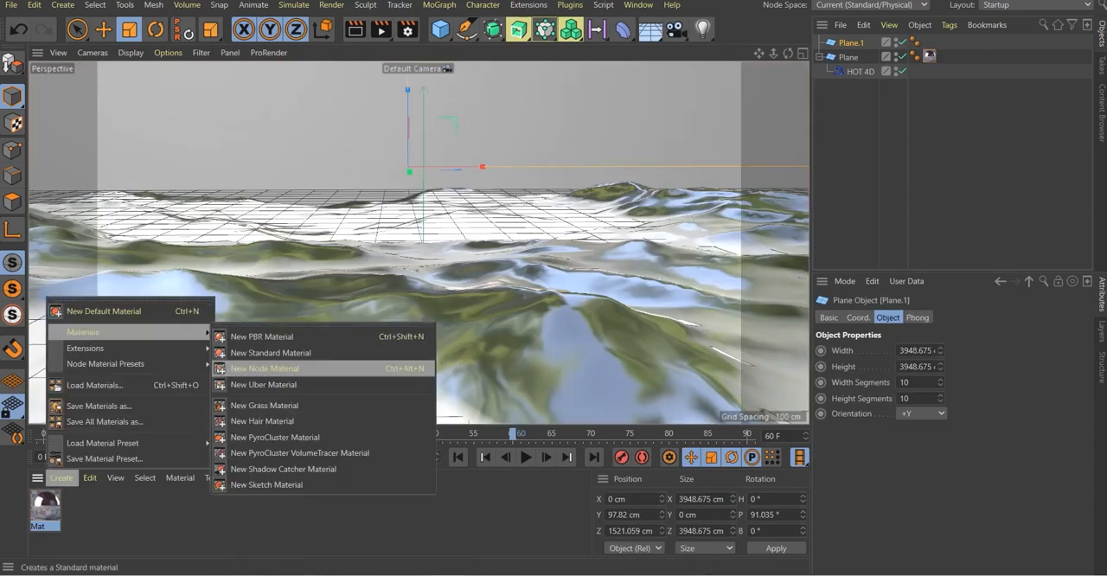
{"action": "left_click", "coordinate": [273, 353]}
{"action": "double_click", "coordinate": [45, 505]}
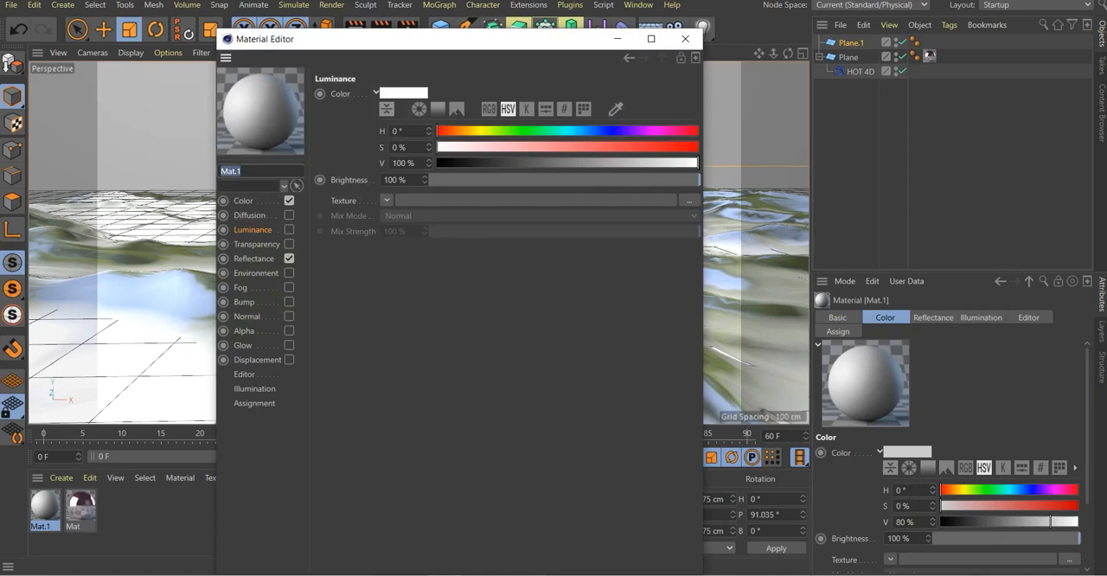
{"action": "left_click", "coordinate": [289, 201]}
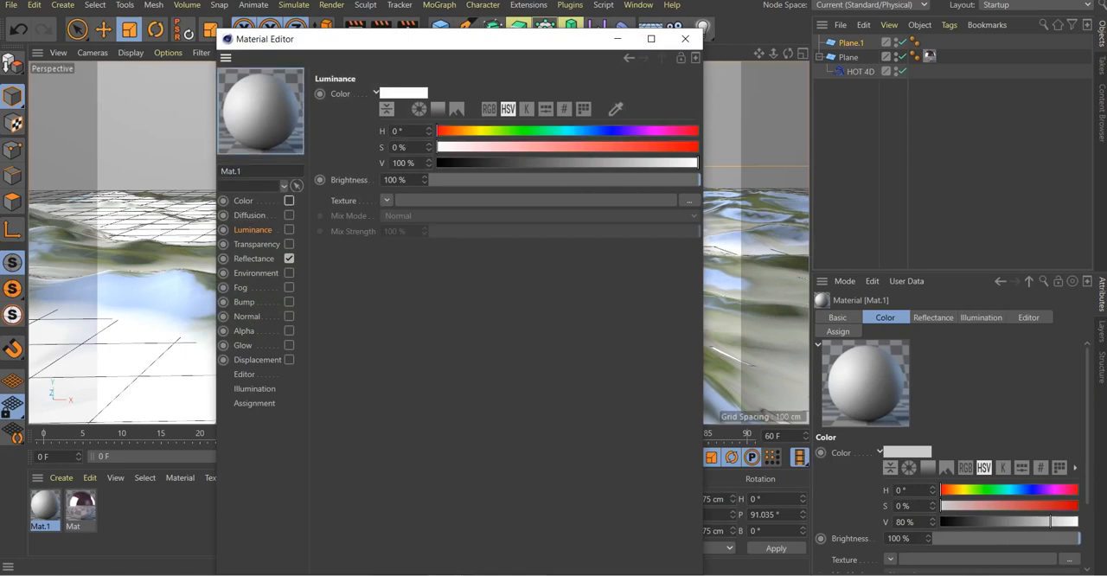
{"action": "left_click", "coordinate": [289, 259]}
{"action": "left_click", "coordinate": [289, 230]}
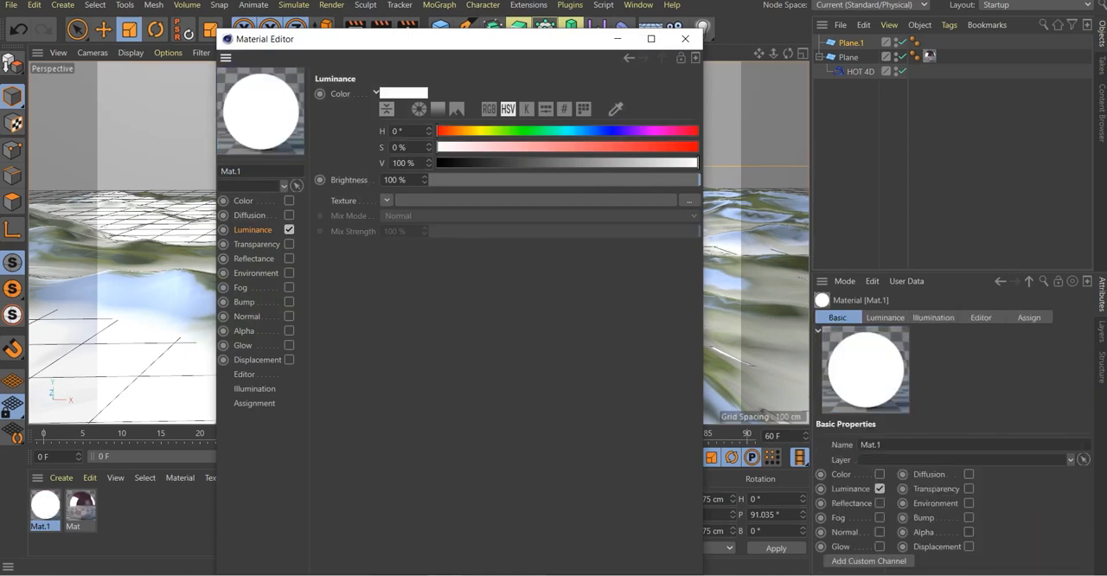
Load univ2 nebula.jpg as the new material's luminance texture and set its mix mode to Multiply
{"action": "left_click", "coordinate": [689, 201]}
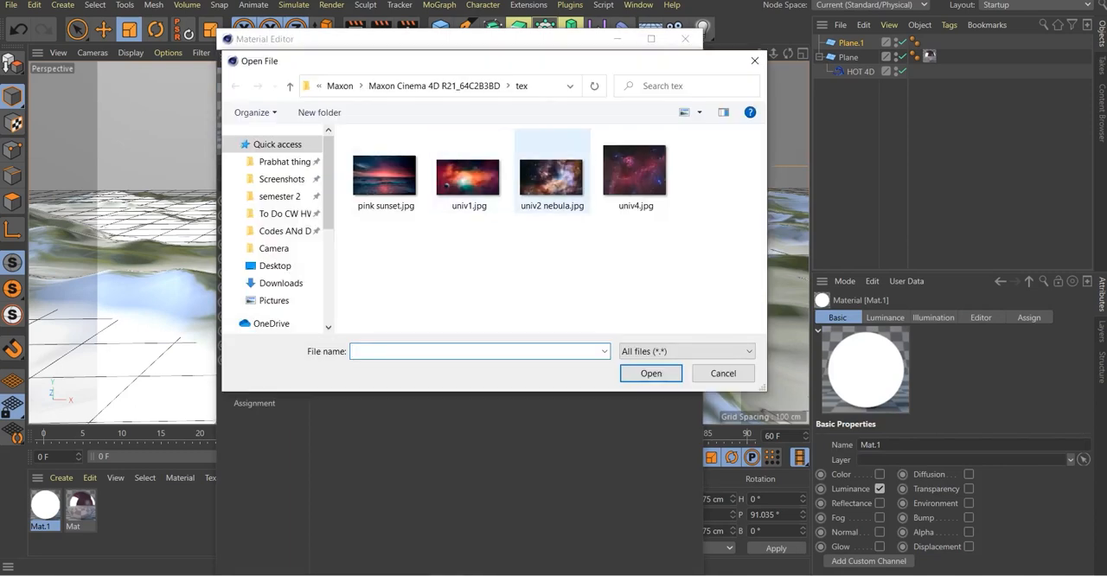
{"action": "left_click", "coordinate": [551, 176]}
{"action": "left_click", "coordinate": [651, 374]}
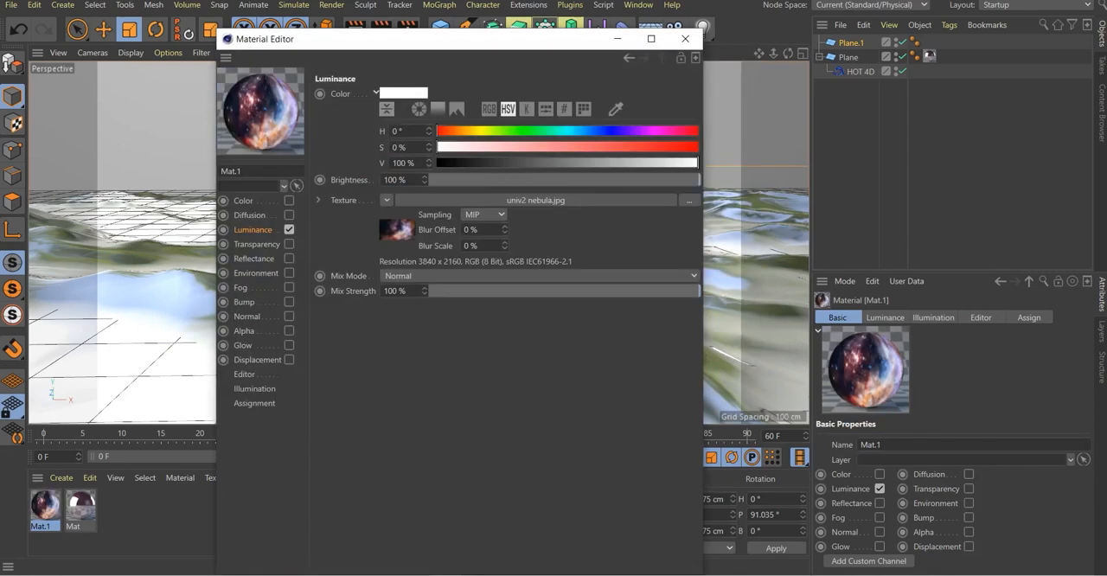
{"action": "left_click", "coordinate": [536, 276]}
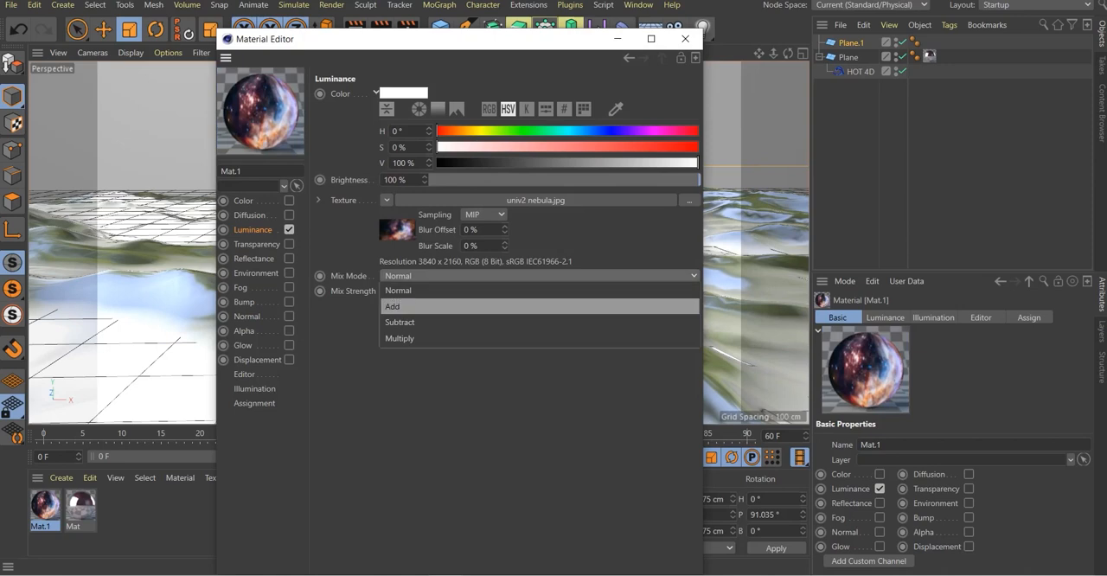
{"action": "left_click", "coordinate": [536, 338]}
{"action": "left_click", "coordinate": [392, 179]}
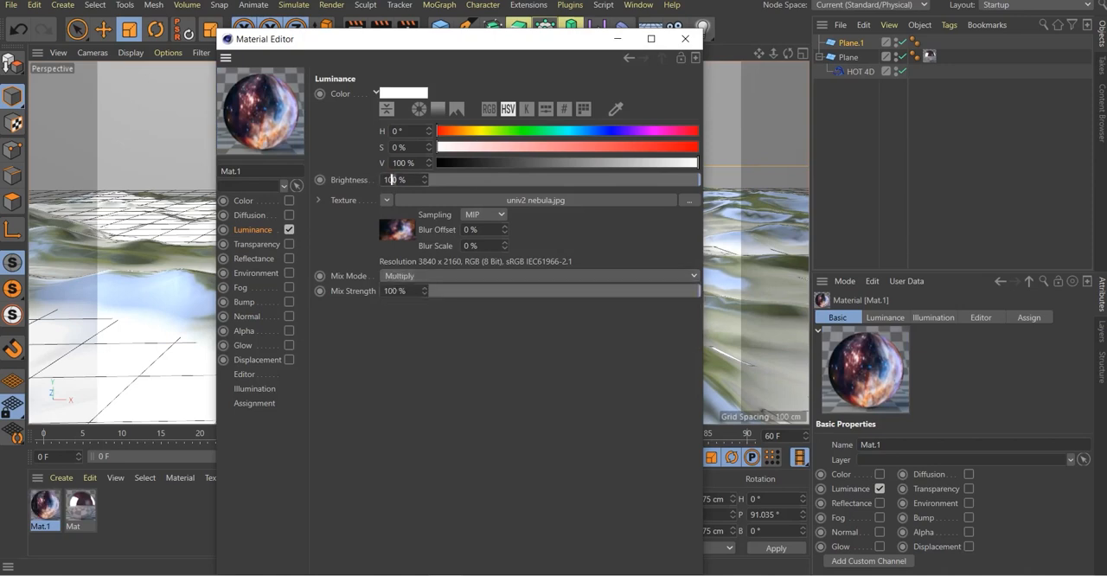
{"action": "key", "text": "Return"}
{"action": "left_click", "coordinate": [685, 38]}
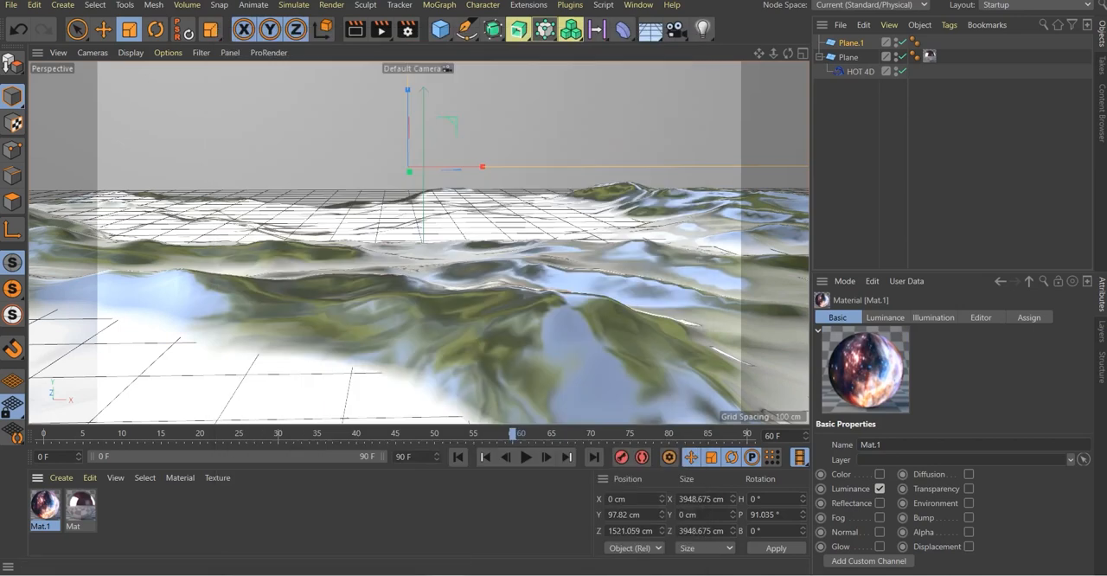
Apply the nebula material to the upright backdrop plane and preview the scene's render and ocean animation
{"action": "left_click_drag", "start_coordinate": [45, 504], "coordinate": [441, 129]}
{"action": "scroll", "coordinate": [446, 165], "scroll_direction": "down", "scroll_amount": 10}
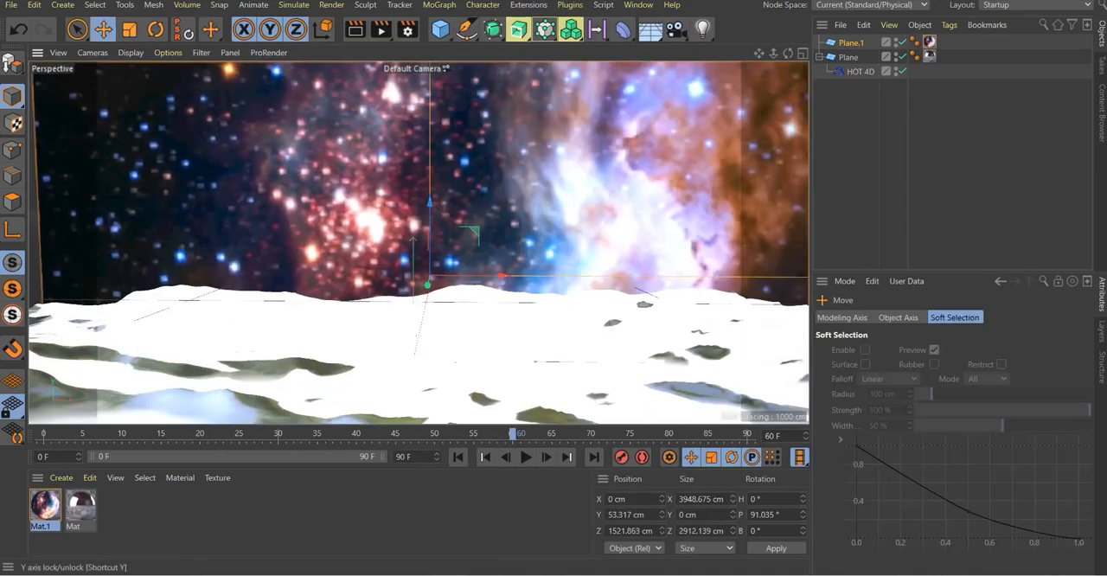
{"action": "left_click", "coordinate": [356, 31]}
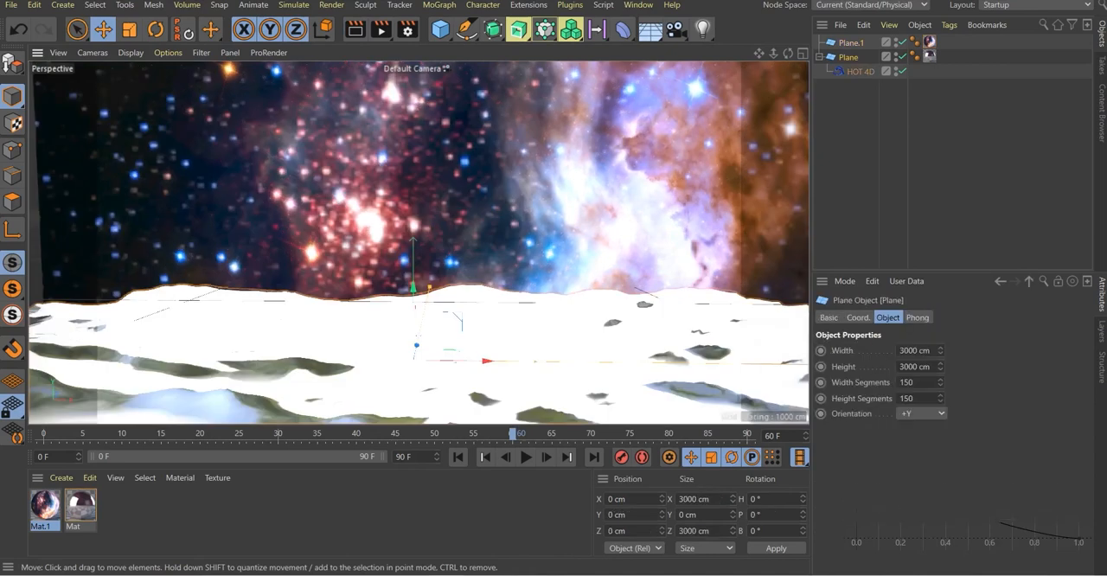
{"action": "left_click", "coordinate": [526, 457]}
Merge the astronaut model Treading Water.fbx into the project with the default import settings
{"action": "left_click", "coordinate": [12, 5]}
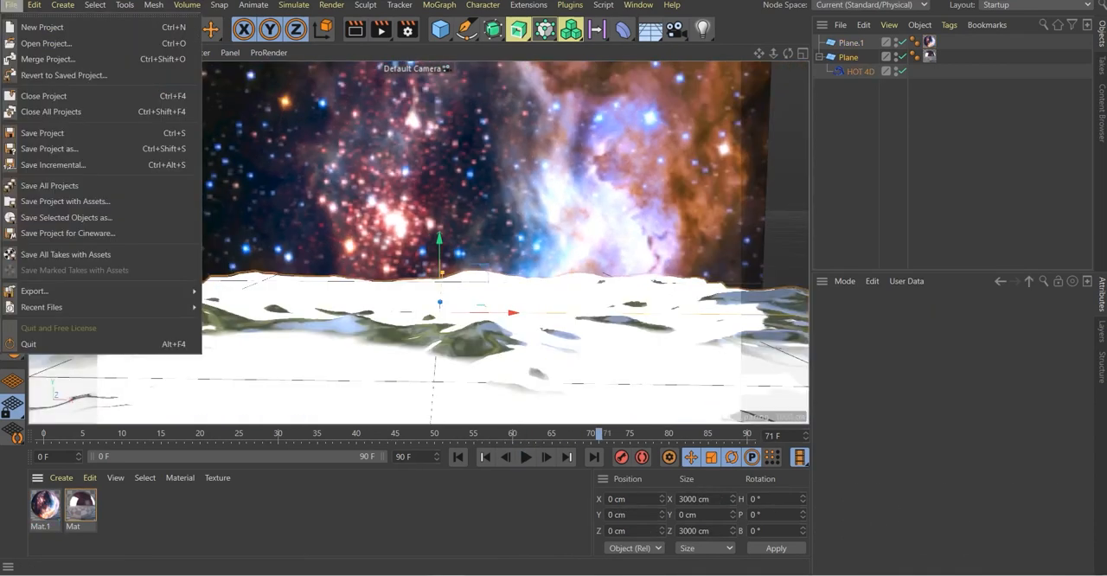
{"action": "left_click", "coordinate": [49, 59]}
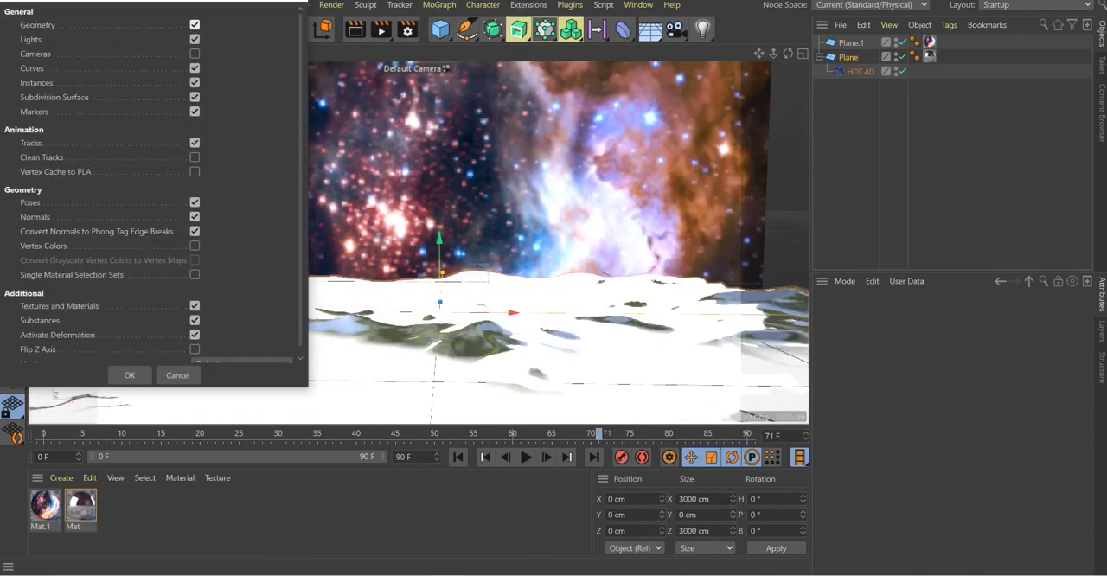
{"action": "left_click", "coordinate": [129, 374]}
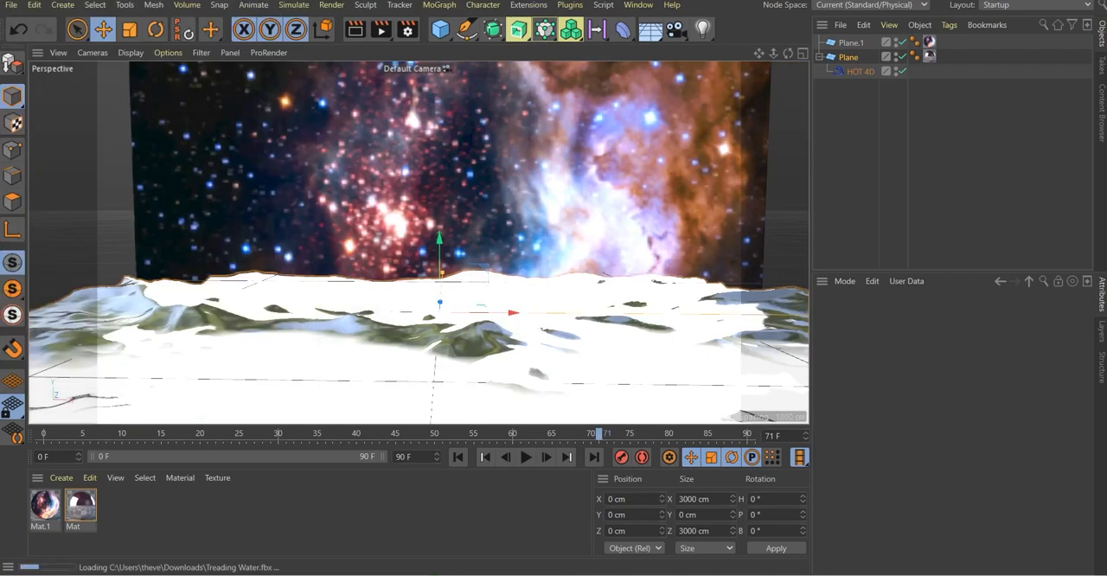
{"action": "left_click", "coordinate": [563, 332]}
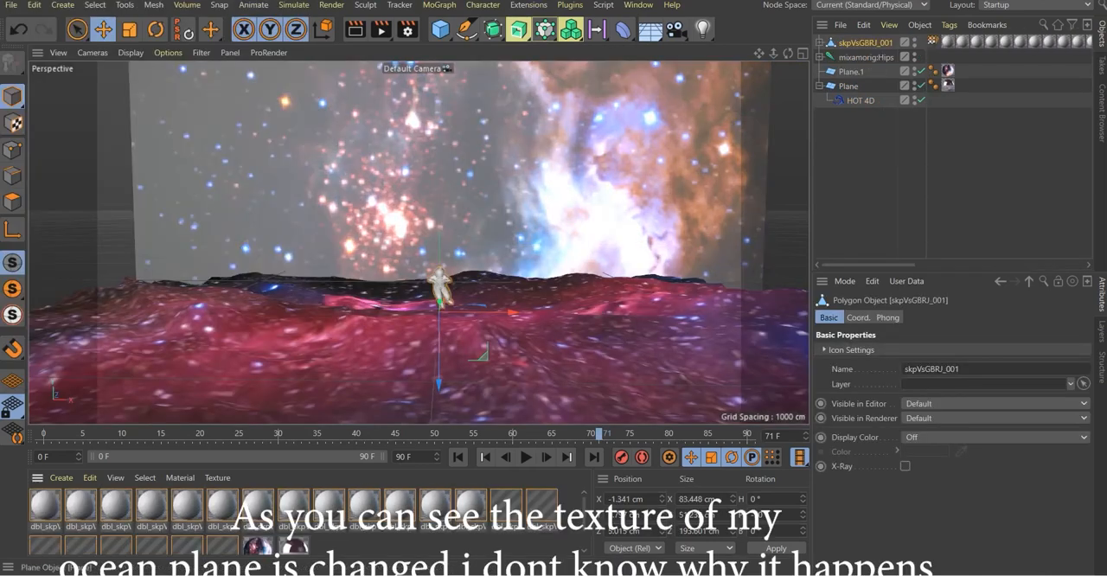
Group the astronaut mesh and mixamorig:Hips under a null and set the null's scale to 3 on all axes
{"action": "left_click", "coordinate": [866, 57], "text": "shift"}
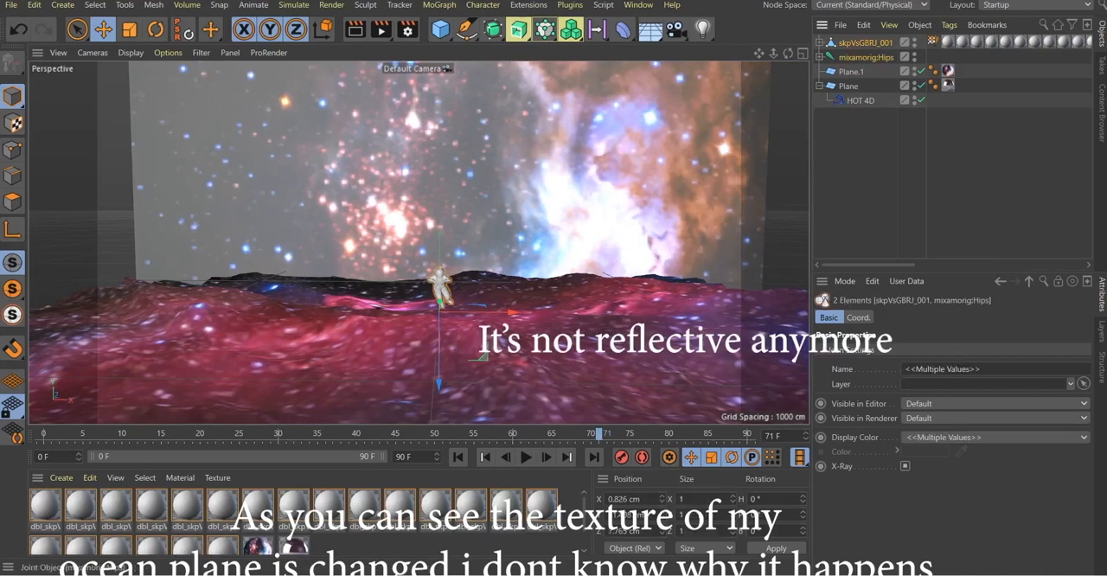
{"action": "key", "text": "alt+g"}
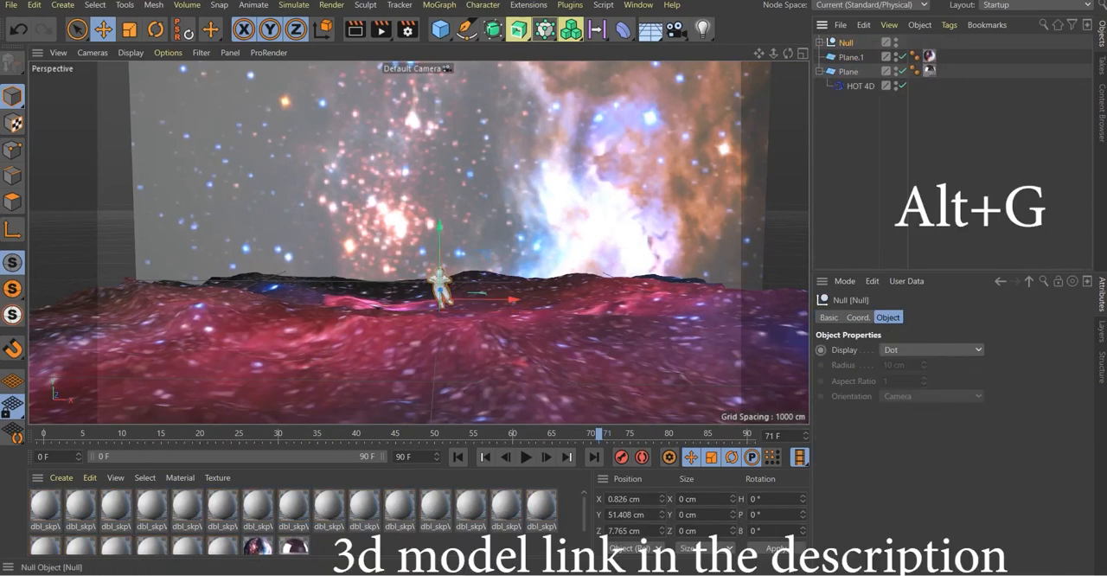
{"action": "left_click", "coordinate": [858, 317]}
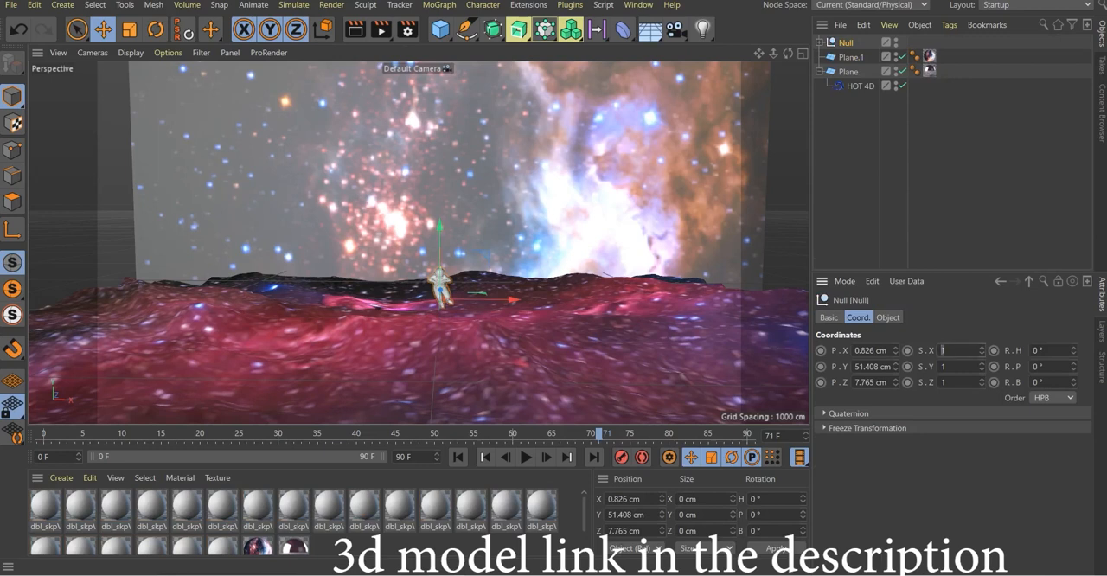
{"action": "type", "text": "3"}
{"action": "key", "text": "Tab"}
{"action": "type", "text": "3"}
{"action": "key", "text": "Return"}
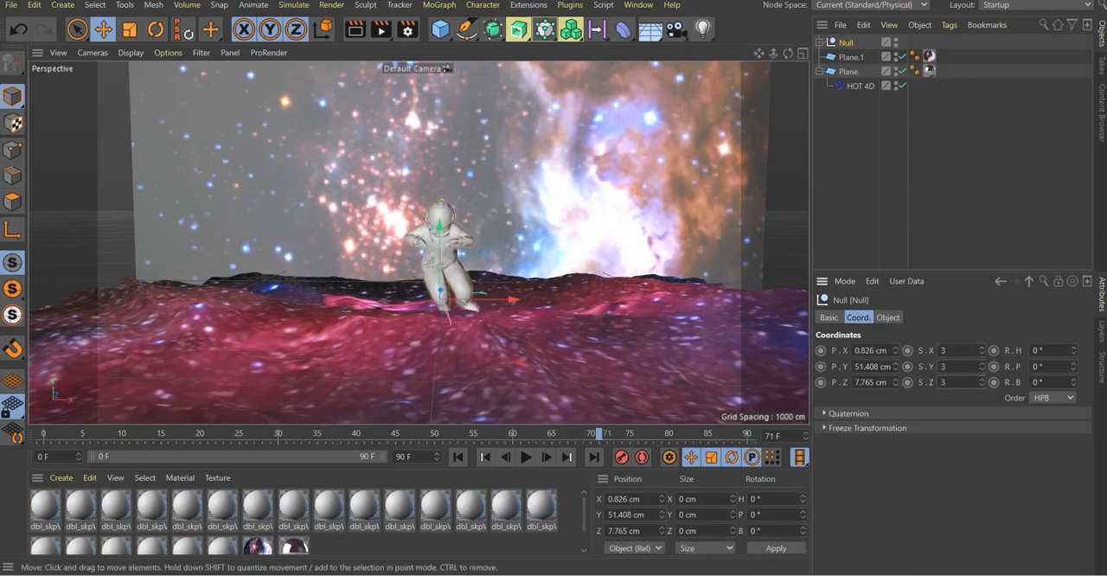
Move the astronaut null to Z about -347 cm, sink it into the water at Y about -196 cm, and preview the animation
{"action": "left_click_drag", "start_coordinate": [640, 199], "coordinate": [476, 225], "text": "alt"}
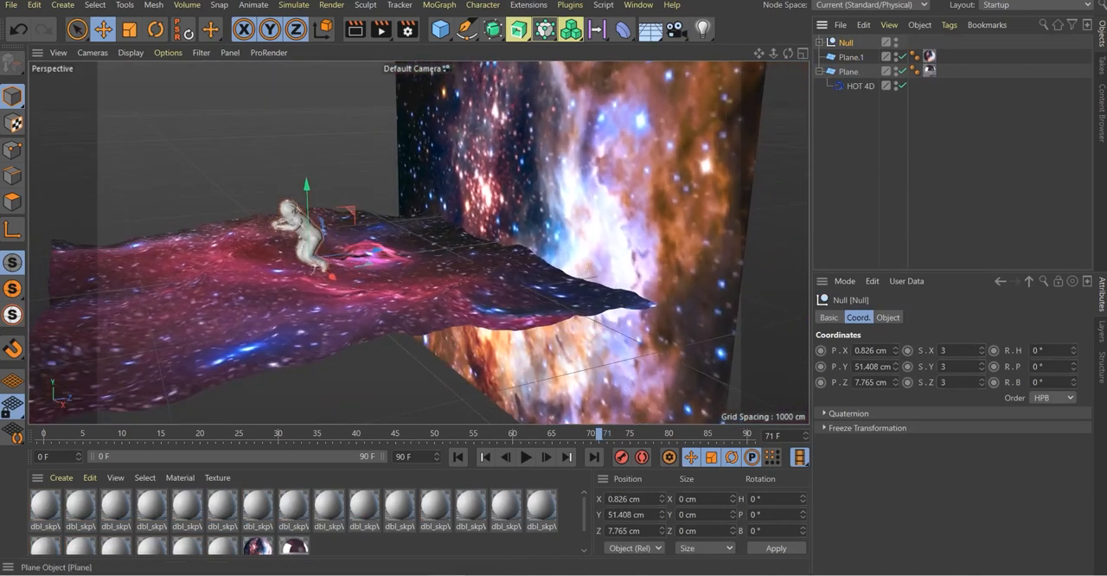
{"action": "left_click_drag", "start_coordinate": [376, 251], "coordinate": [321, 257]}
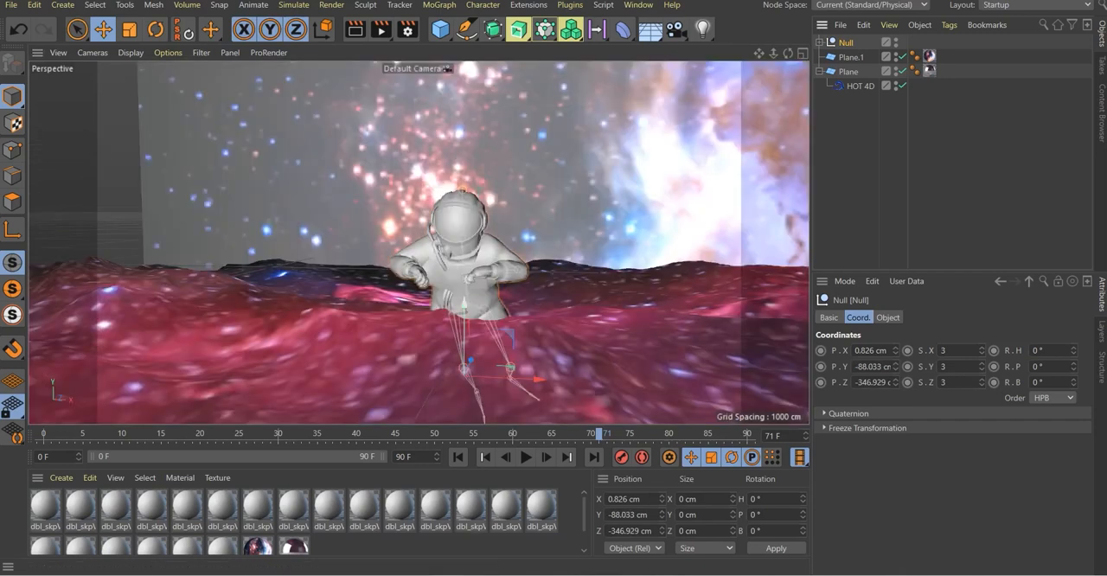
{"action": "left_click_drag", "start_coordinate": [465, 313], "coordinate": [465, 347]}
{"action": "middle_click_drag", "start_coordinate": [408, 241], "coordinate": [419, 243], "text": "alt"}
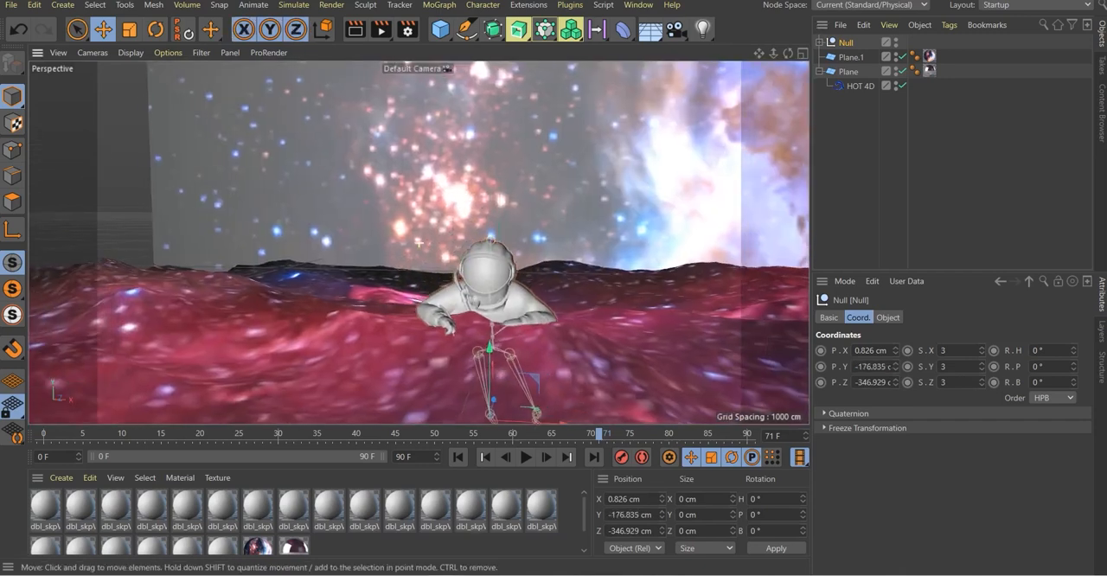
{"action": "left_click", "coordinate": [526, 457]}
Tint the astronaut's suit material dbl_skpVsGBRJ_019 pale pink with saturation 13% and value 80%
{"action": "scroll", "coordinate": [309, 519], "scroll_direction": "down", "scroll_amount": 2}
{"action": "left_click", "coordinate": [222, 525]}
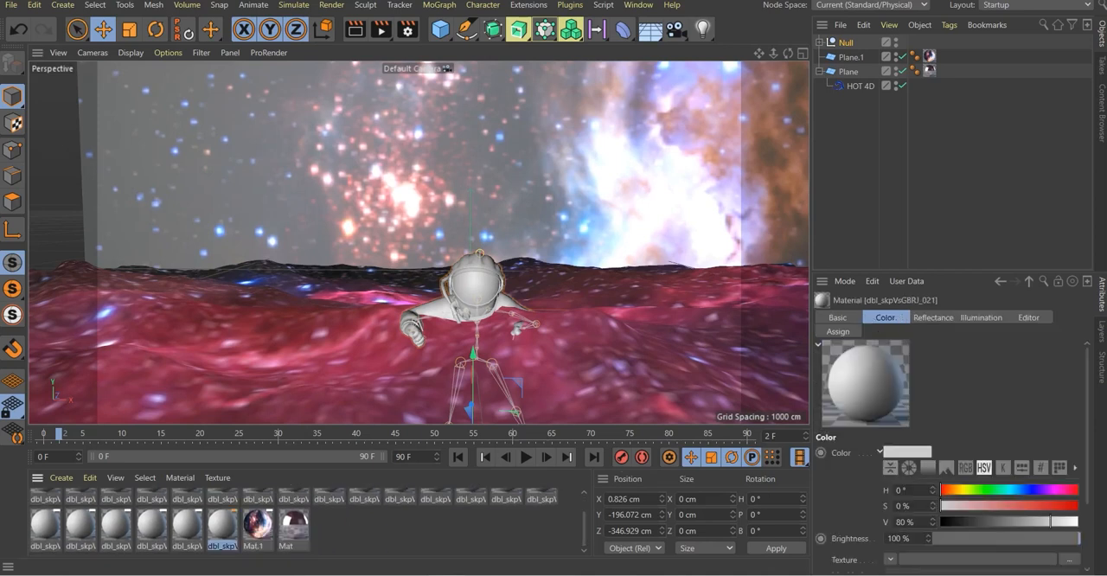
{"action": "left_click_drag", "start_coordinate": [1087, 432], "coordinate": [1088, 454]}
{"action": "mouse_move", "coordinate": [991, 473]}
{"action": "left_mouse_down"}
{"action": "mouse_move", "coordinate": [1036, 473]}
{"action": "mouse_move", "coordinate": [943, 473]}
{"action": "mouse_move", "coordinate": [1009, 473]}
{"action": "left_mouse_up"}
{"action": "scroll", "coordinate": [484, 301], "scroll_direction": "up", "scroll_amount": 2}
{"action": "scroll", "coordinate": [483, 300], "scroll_direction": "up", "scroll_amount": 2}
{"action": "left_click", "coordinate": [993, 456]}
{"action": "left_click_drag", "start_coordinate": [1016, 456], "coordinate": [941, 456]}
{"action": "left_click_drag", "start_coordinate": [1008, 474], "coordinate": [956, 473]}
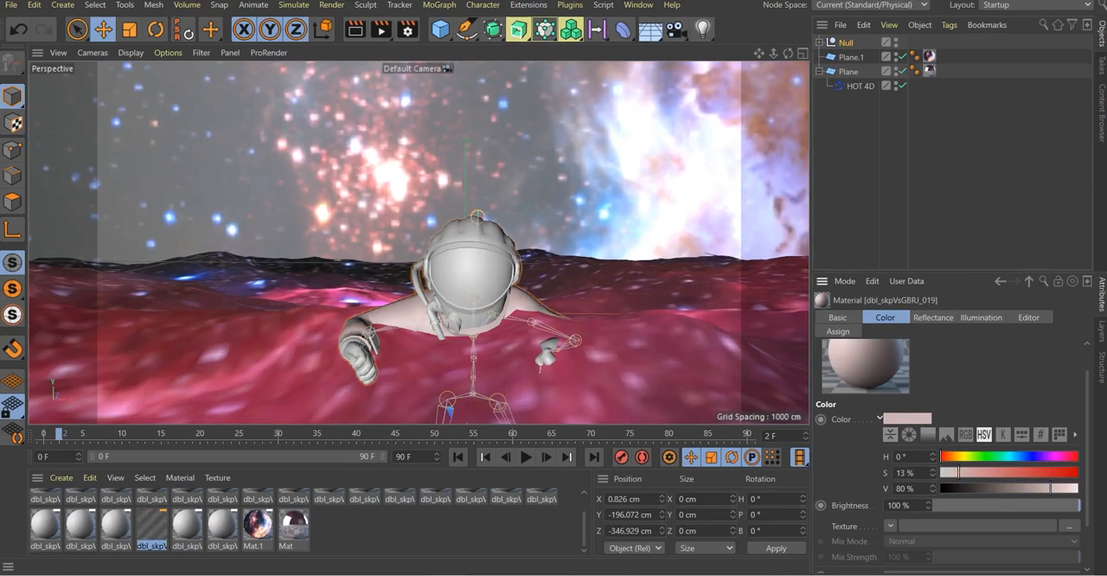
Color the glove material dbl_skpVsGBRJ_009 pink at hue 335° and saturation 48%, and give material dbl_skpVsGBRJ_008 a faint pink tint
{"action": "scroll", "coordinate": [308, 515], "scroll_direction": "up", "scroll_amount": 1}
{"action": "left_click_drag", "start_coordinate": [956, 473], "coordinate": [1070, 456]}
{"action": "left_click", "coordinate": [992, 456]}
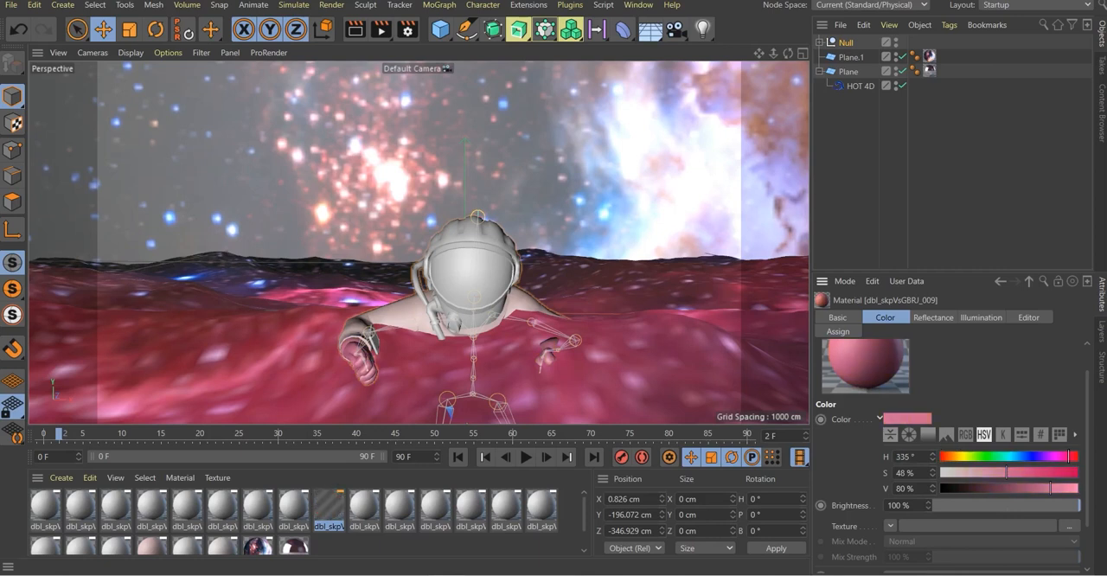
{"action": "left_click", "coordinate": [294, 506]}
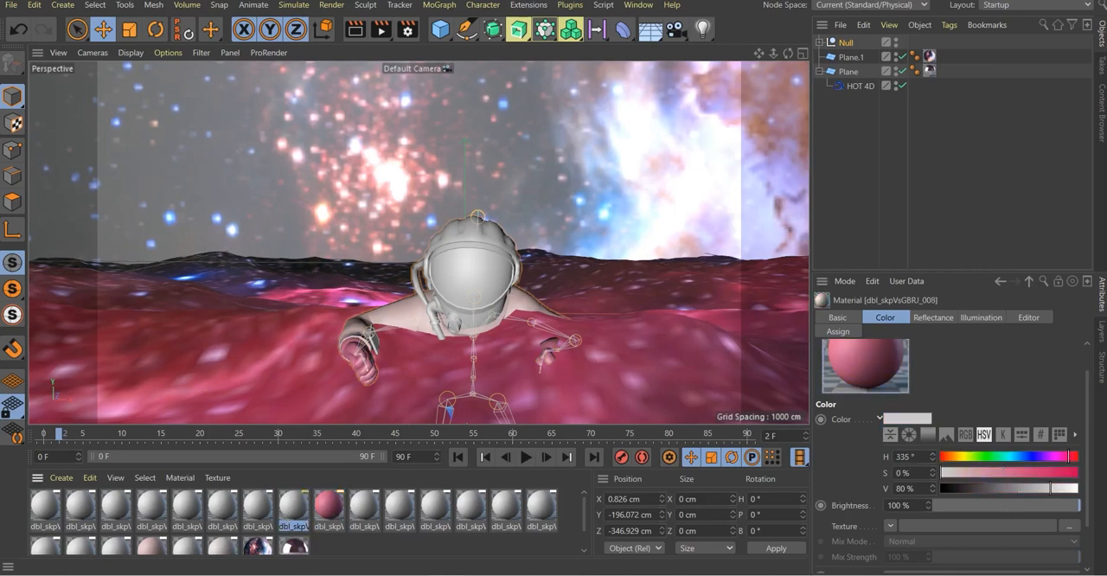
{"action": "left_click", "coordinate": [1074, 473]}
{"action": "left_click_drag", "start_coordinate": [1001, 474], "coordinate": [959, 473]}
Try a strong pink at 88% saturation on material dbl_skpVsGBRJ_005 and return its color saturation to 0%
{"action": "left_click", "coordinate": [187, 505]}
{"action": "left_click", "coordinate": [1073, 473]}
{"action": "mouse_move", "coordinate": [1074, 473]}
{"action": "left_mouse_down"}
{"action": "mouse_move", "coordinate": [949, 473]}
{"action": "mouse_move", "coordinate": [1063, 473]}
{"action": "left_mouse_up"}
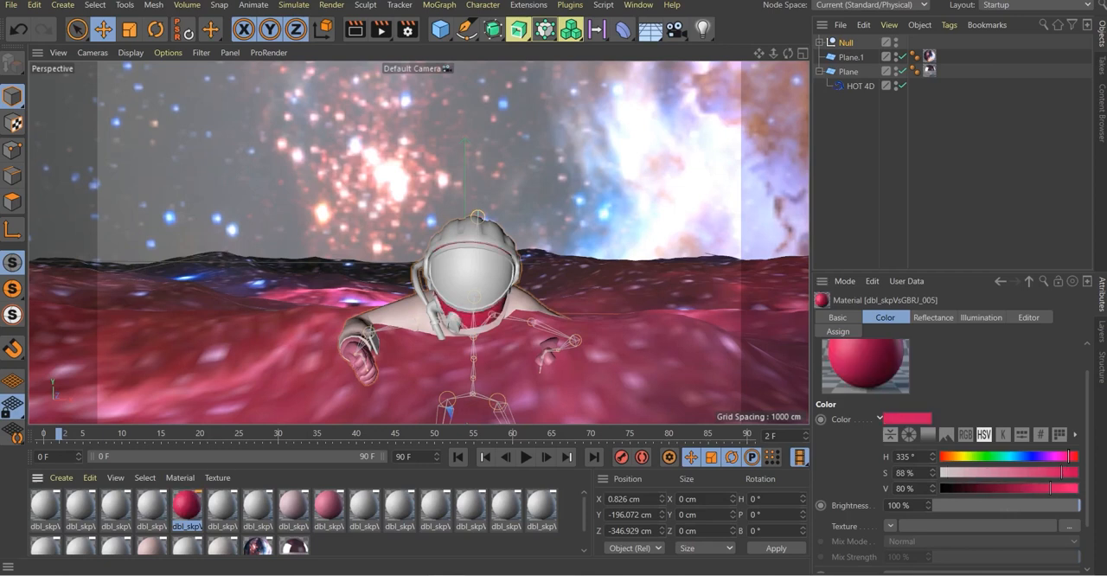
{"action": "double_click", "coordinate": [186, 505]}
{"action": "left_click", "coordinate": [244, 201]}
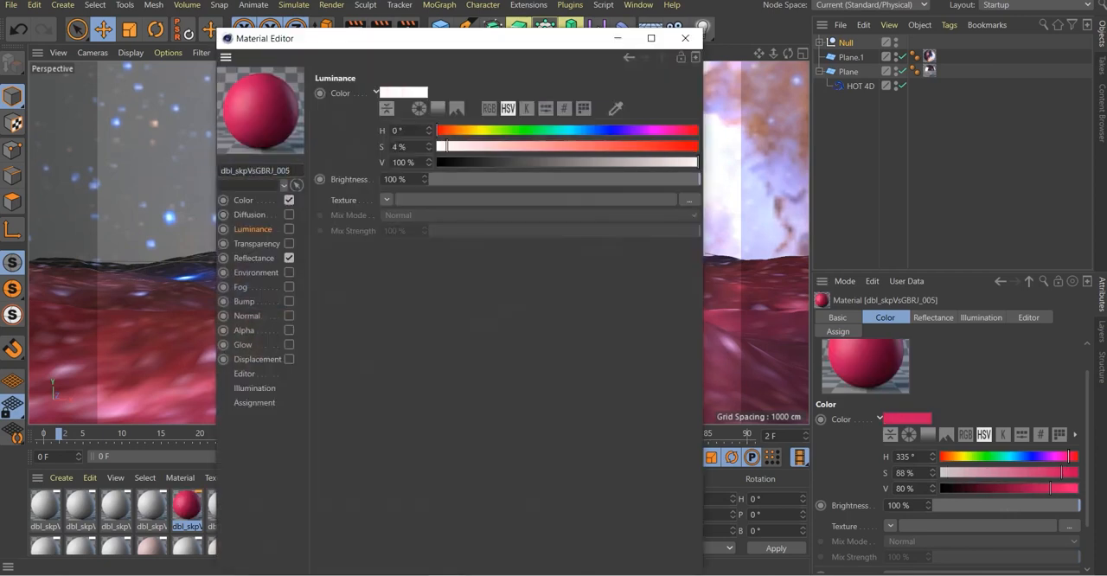
{"action": "left_click_drag", "start_coordinate": [489, 147], "coordinate": [439, 147]}
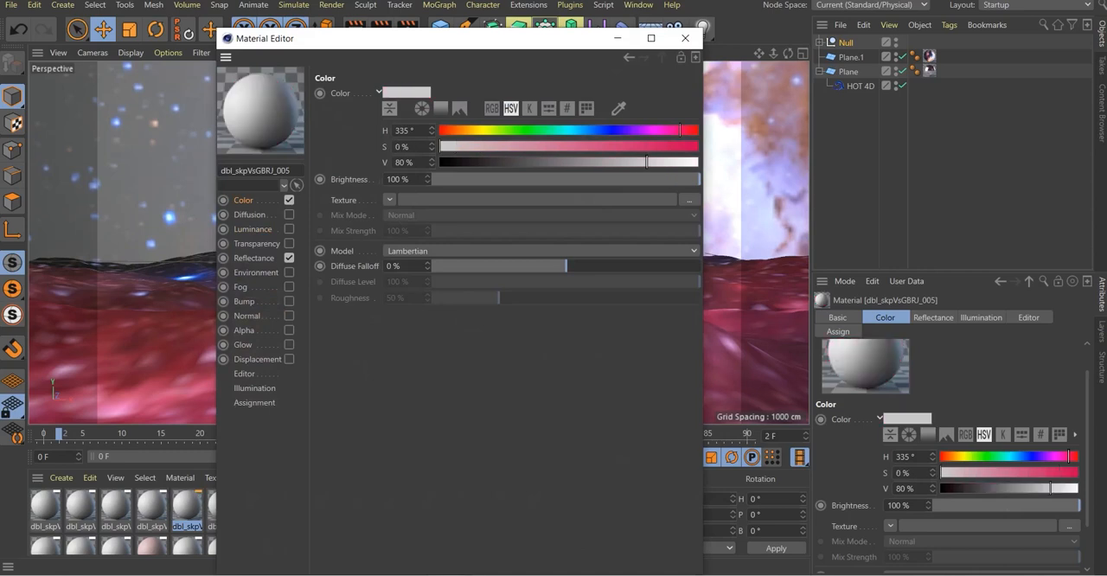
{"action": "left_click", "coordinate": [686, 38]}
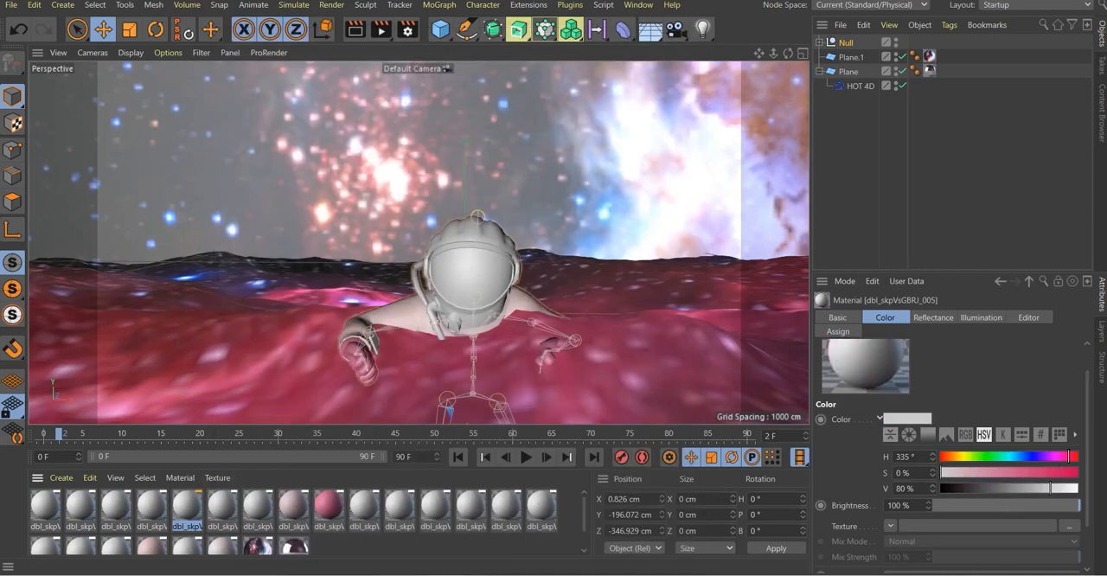
Set the helmet shell material dbl_skpVsGBRJ_004 to saturation 13% and lower its color value to a dark tone
{"action": "mouse_move", "coordinate": [943, 473]}
{"action": "left_mouse_down"}
{"action": "mouse_move", "coordinate": [1022, 473]}
{"action": "mouse_move", "coordinate": [960, 474]}
{"action": "left_mouse_up"}
{"action": "left_click_drag", "start_coordinate": [1050, 488], "coordinate": [974, 489]}
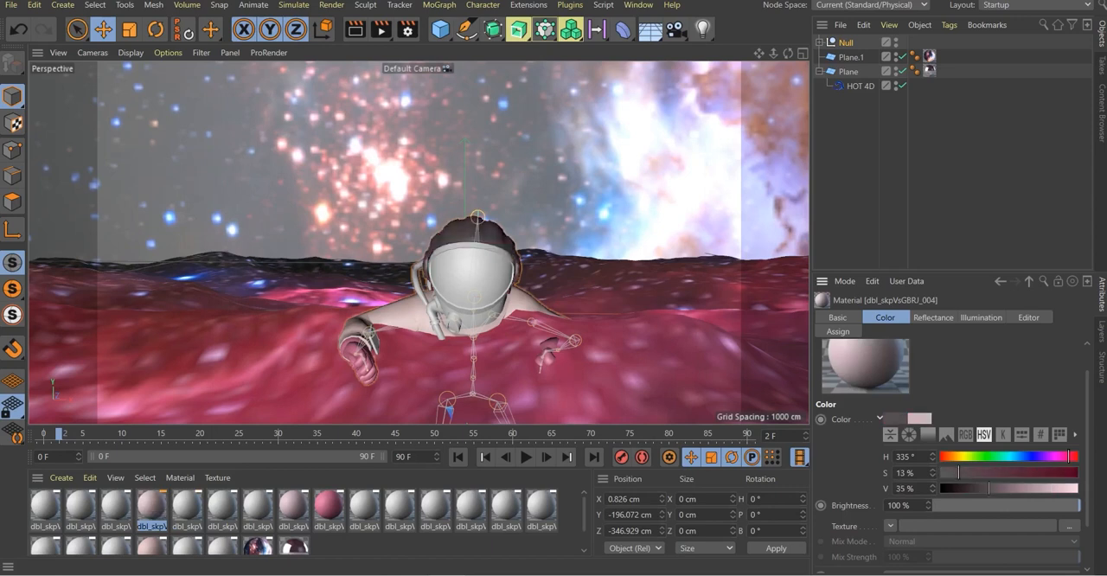
Turn off the color of helmet rim material dbl_skpVsGBRJ_003 and replace its default specular with a Reflection (Legacy) layer
{"action": "left_click", "coordinate": [116, 506]}
{"action": "left_click_drag", "start_coordinate": [943, 474], "coordinate": [1050, 473]}
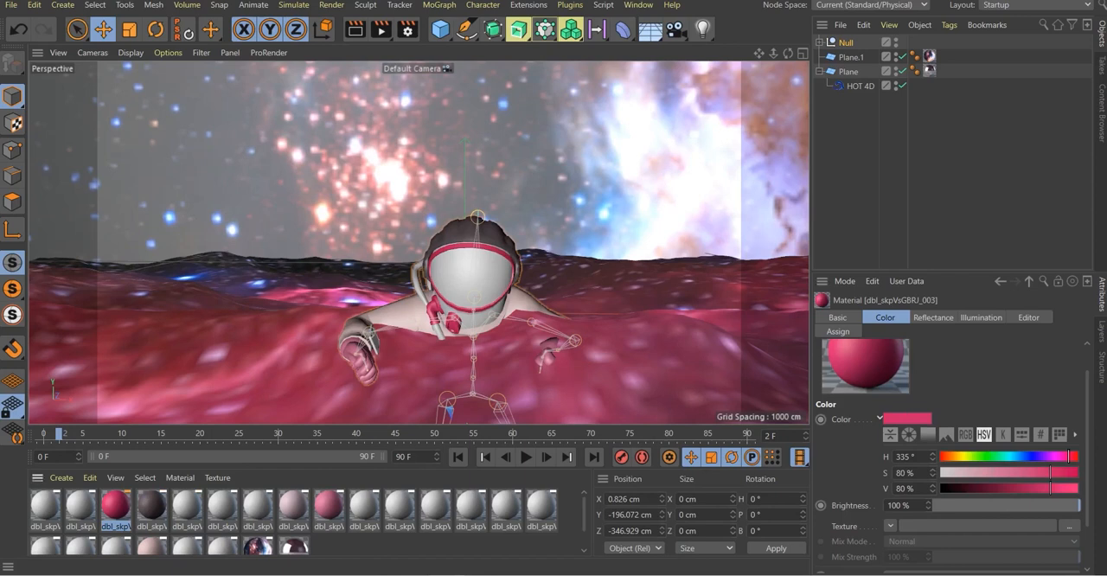
{"action": "double_click", "coordinate": [116, 505]}
{"action": "left_click", "coordinate": [289, 200]}
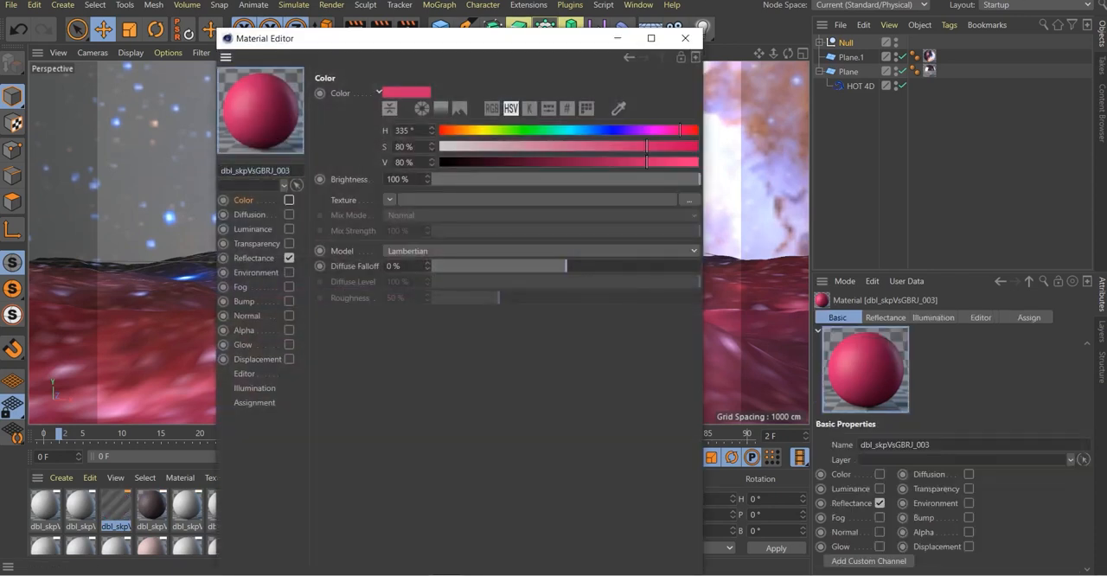
{"action": "left_click", "coordinate": [254, 257]}
{"action": "left_click", "coordinate": [376, 125]}
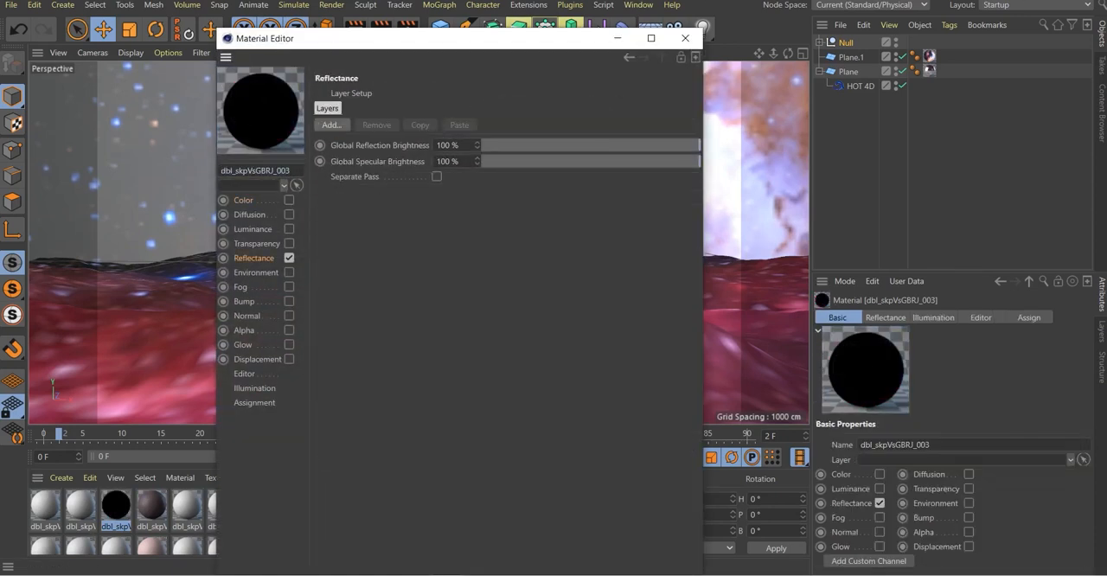
{"action": "left_click", "coordinate": [331, 125]}
{"action": "left_click", "coordinate": [389, 274]}
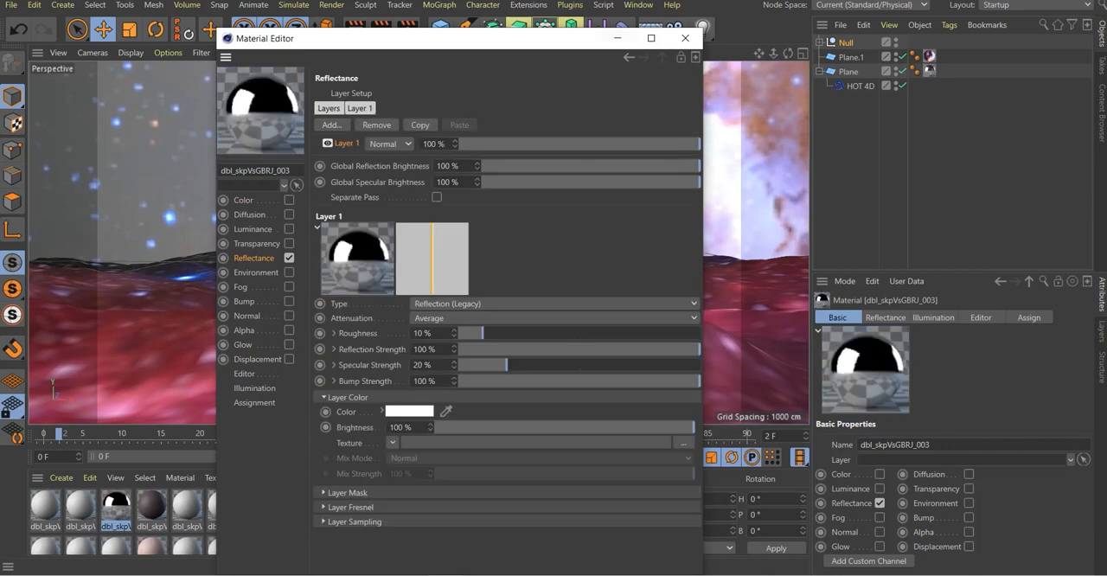
{"action": "left_click", "coordinate": [685, 38]}
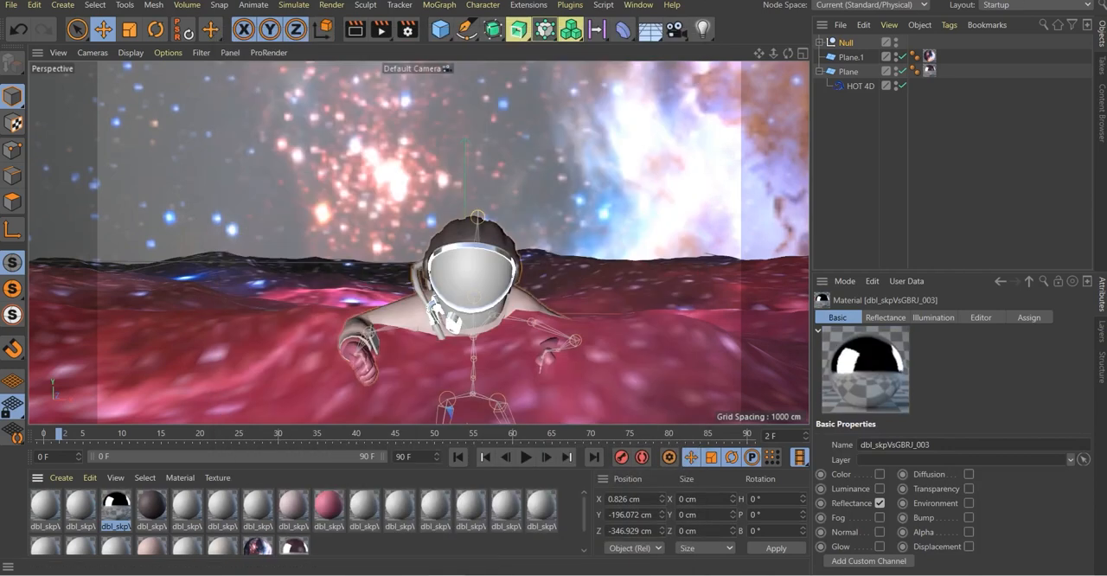
Replace the default specular of visor material dbl_skpVsGBRJ_002 with a Reflection (Legacy) layer and preview the render
{"action": "left_click", "coordinate": [80, 505]}
{"action": "double_click", "coordinate": [80, 505]}
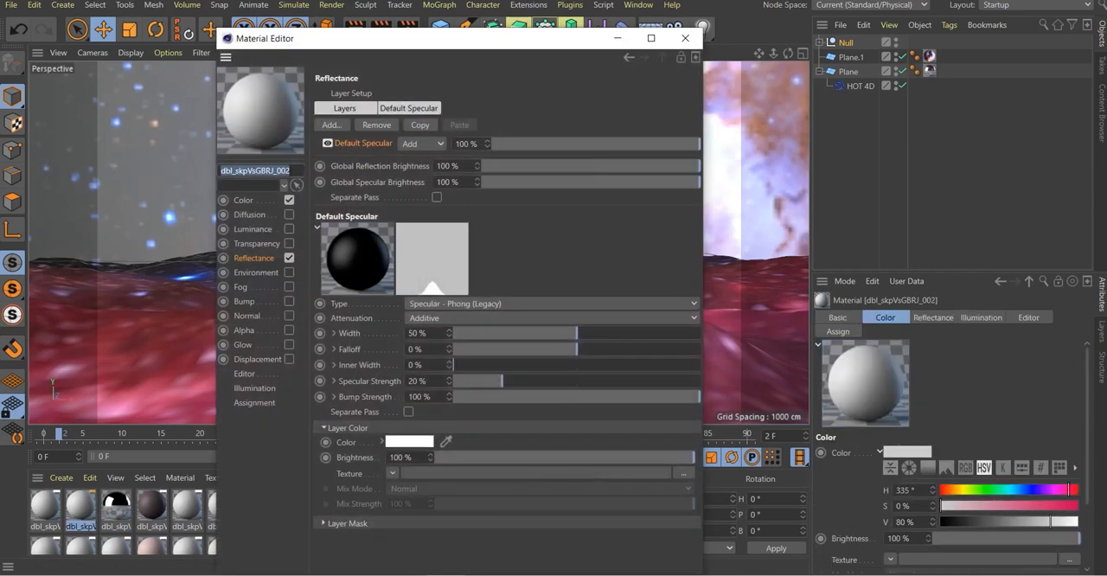
{"action": "left_click", "coordinate": [243, 199]}
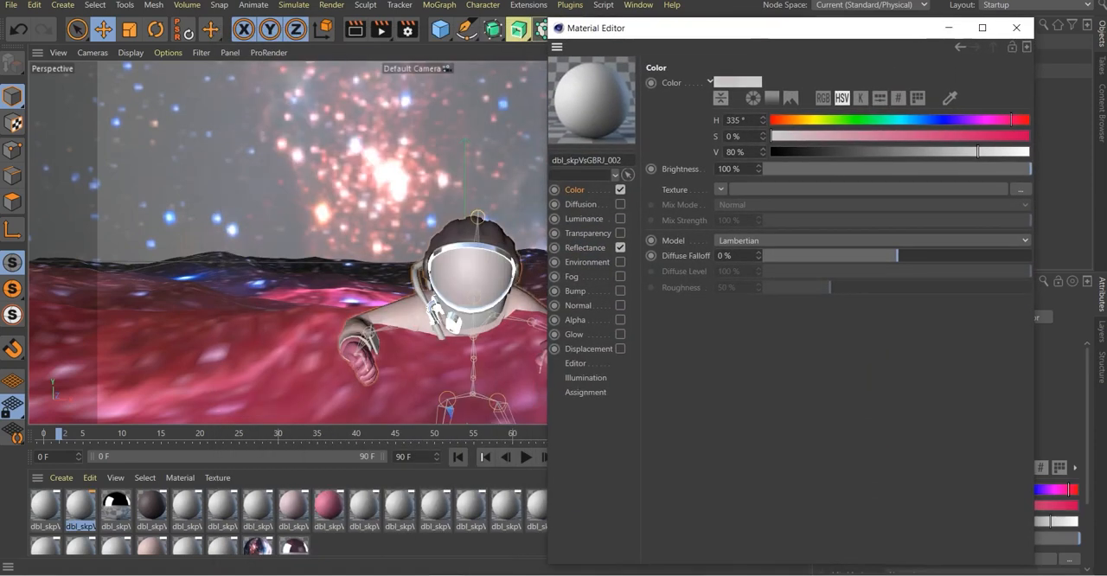
{"action": "left_click_drag", "start_coordinate": [916, 136], "coordinate": [771, 136]}
{"action": "left_click", "coordinate": [585, 248]}
{"action": "left_click", "coordinate": [709, 114]}
{"action": "left_click", "coordinate": [664, 114]}
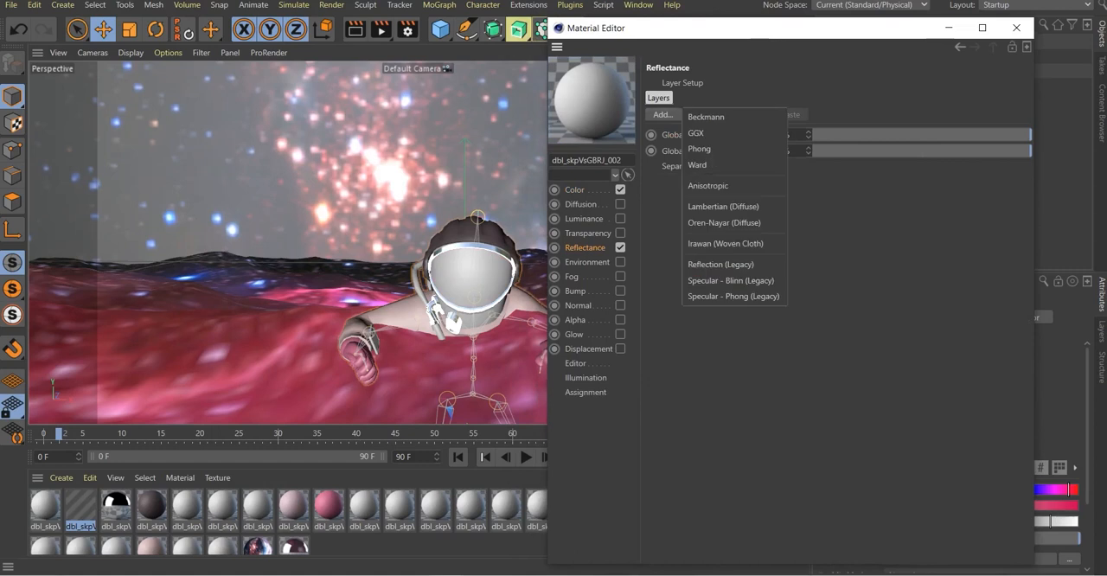
{"action": "left_click", "coordinate": [721, 264]}
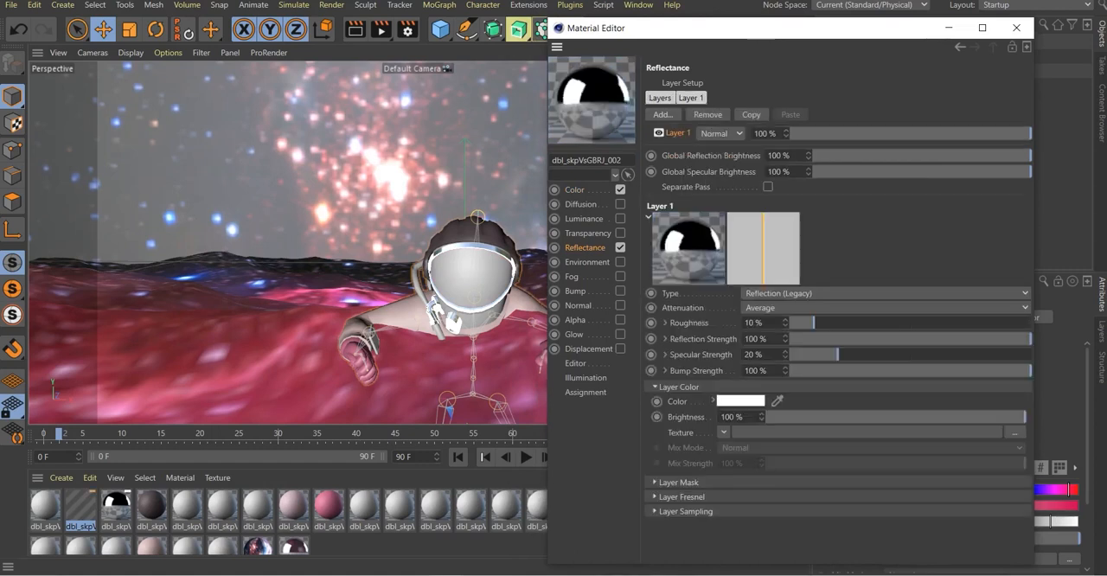
{"action": "left_click", "coordinate": [1017, 28]}
{"action": "left_click", "coordinate": [355, 29]}
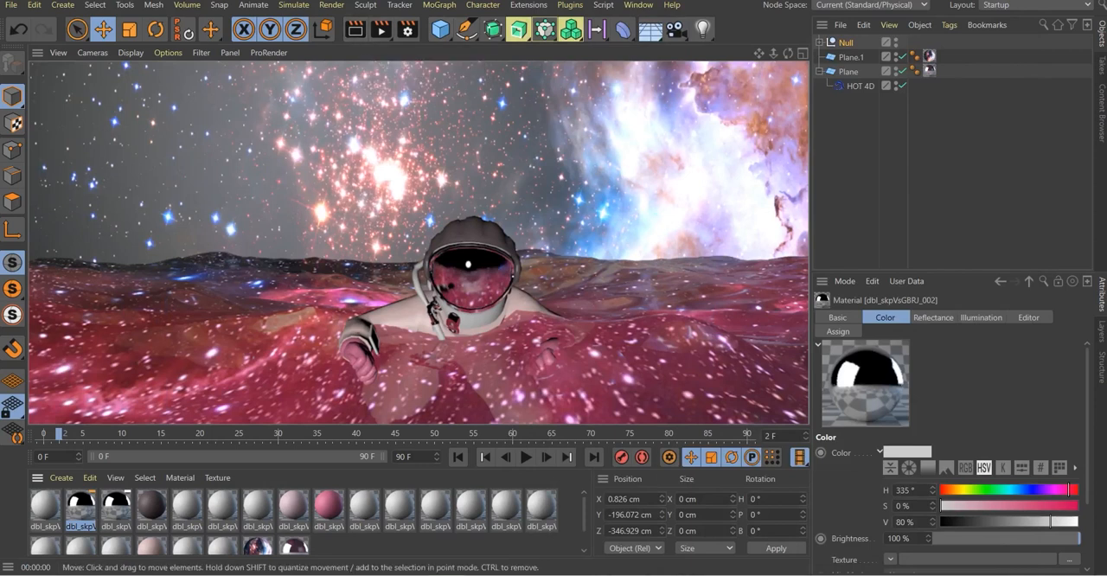
{"action": "left_click", "coordinate": [372, 155]}
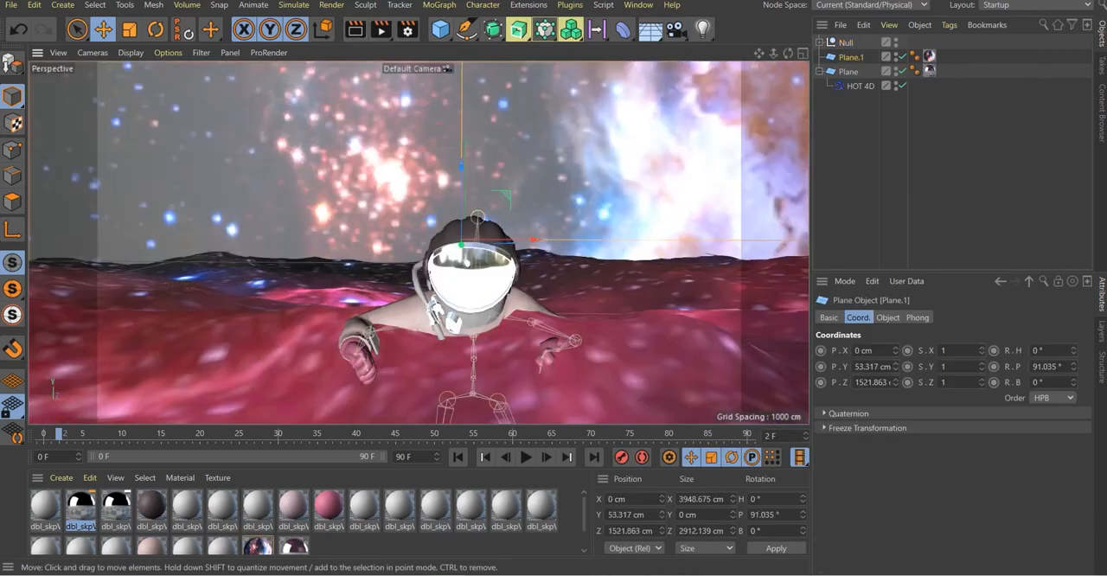
Replace the default specular of the water material Mat with a Reflection (Legacy) layer
{"action": "scroll", "coordinate": [268, 519], "scroll_direction": "down", "scroll_amount": 1}
{"action": "left_click", "coordinate": [258, 524]}
{"action": "left_click", "coordinate": [293, 524]}
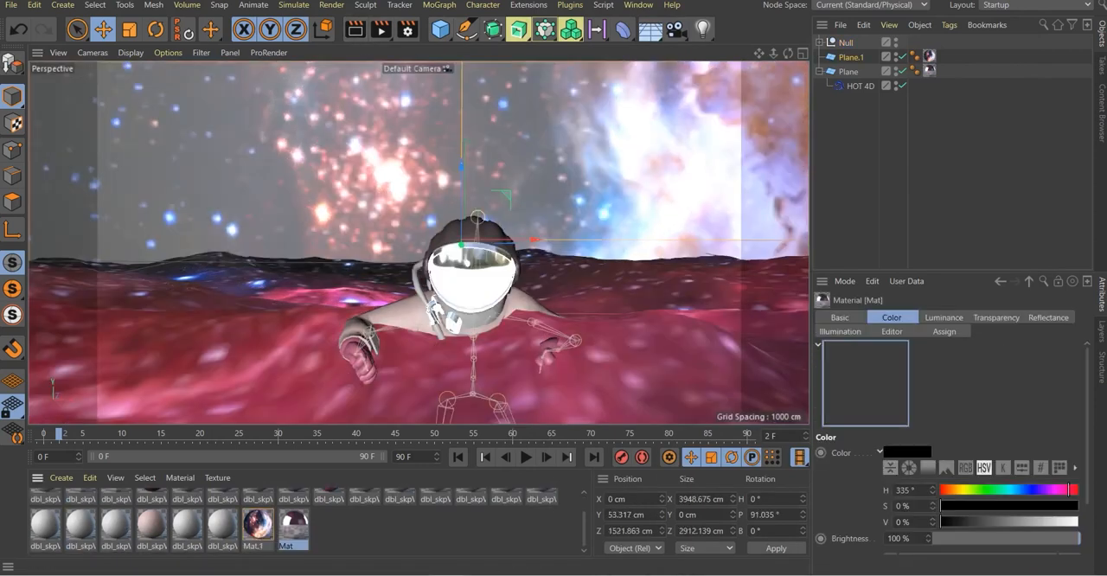
{"action": "double_click", "coordinate": [292, 524]}
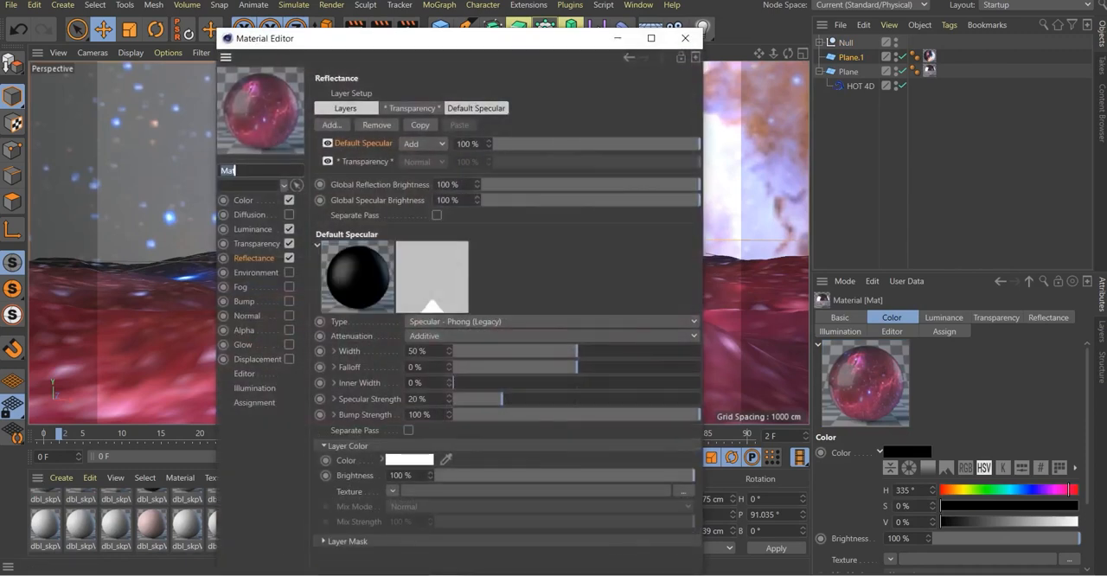
{"action": "left_click", "coordinate": [376, 125]}
{"action": "left_click", "coordinate": [332, 125]}
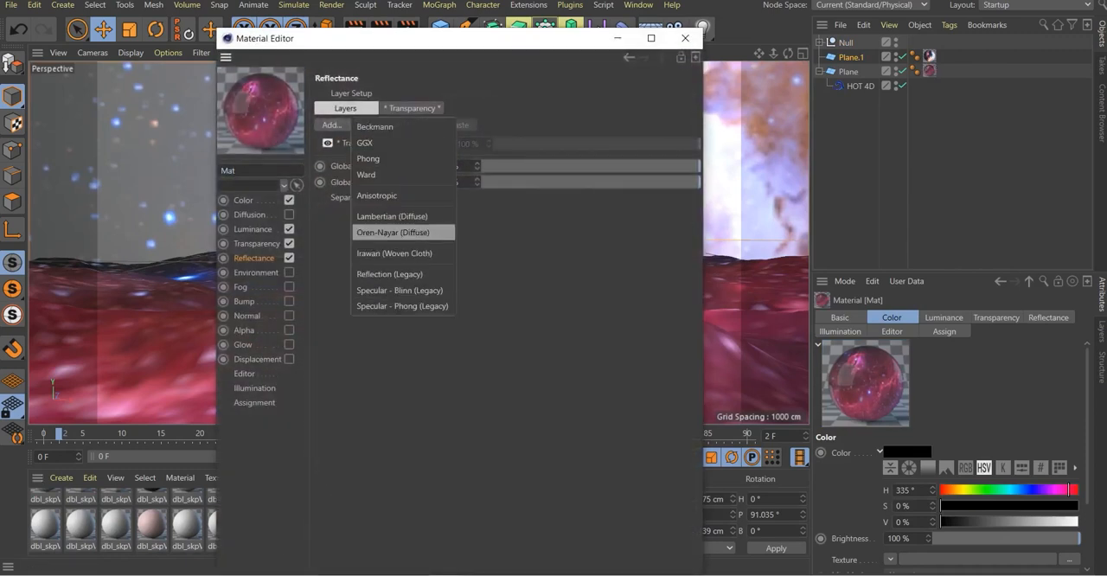
{"action": "left_click", "coordinate": [389, 274]}
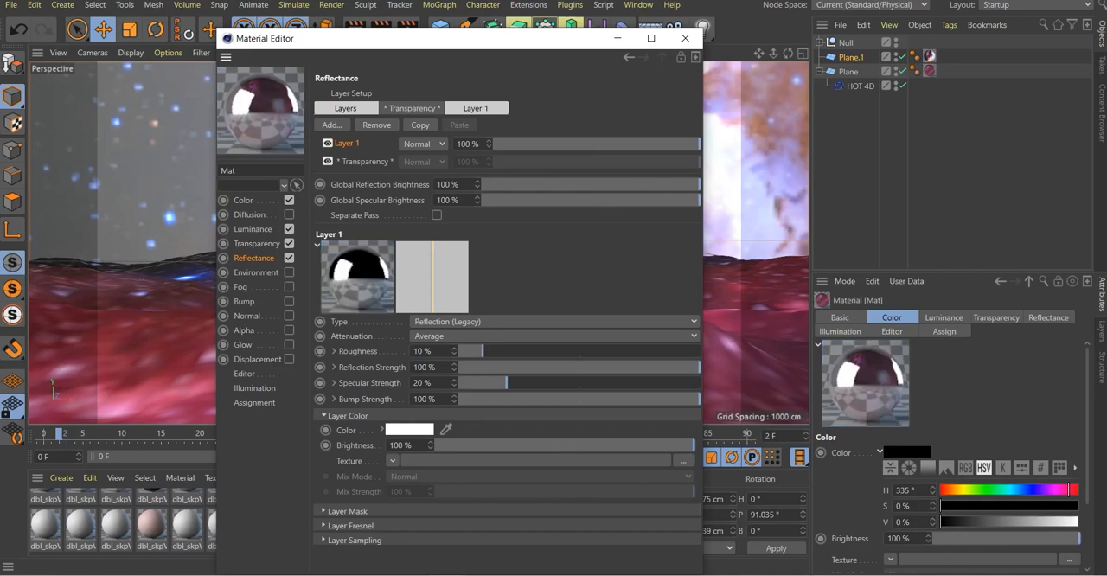
{"action": "left_click", "coordinate": [685, 38]}
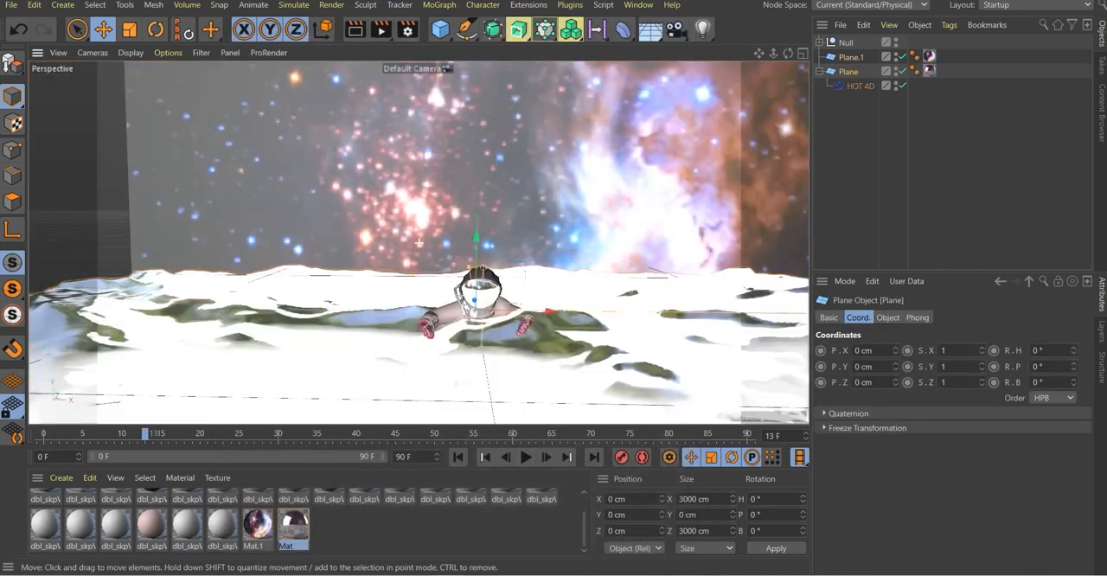
Preview a render of the reflective water and the astronaut at frame 13
{"action": "left_click_drag", "start_coordinate": [418, 243], "coordinate": [481, 246], "text": "alt"}
{"action": "scroll", "coordinate": [432, 250], "scroll_direction": "up", "scroll_amount": 4}
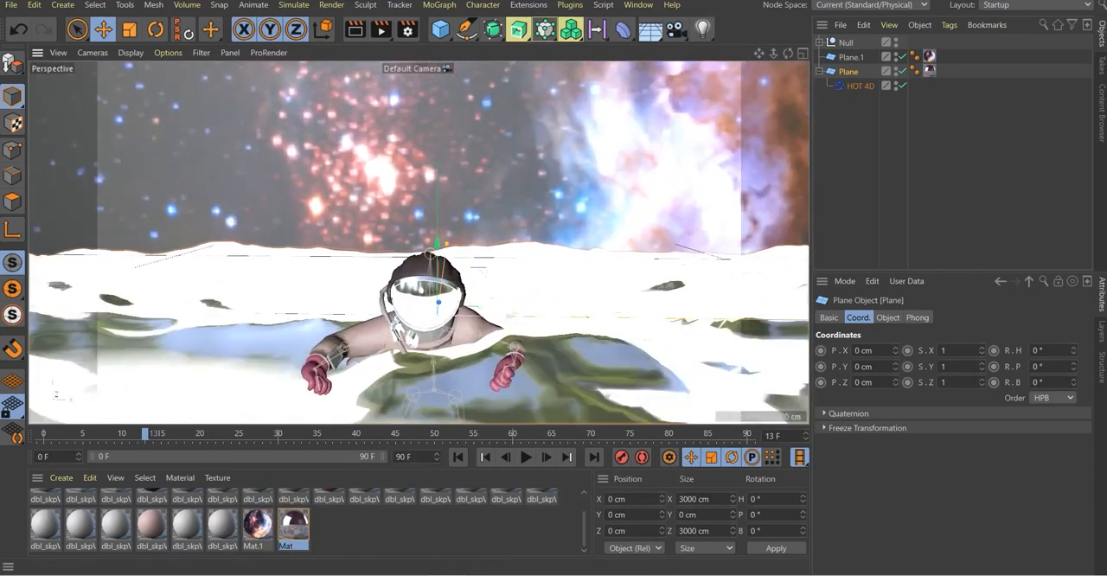
{"action": "key", "text": "ctrl+r"}
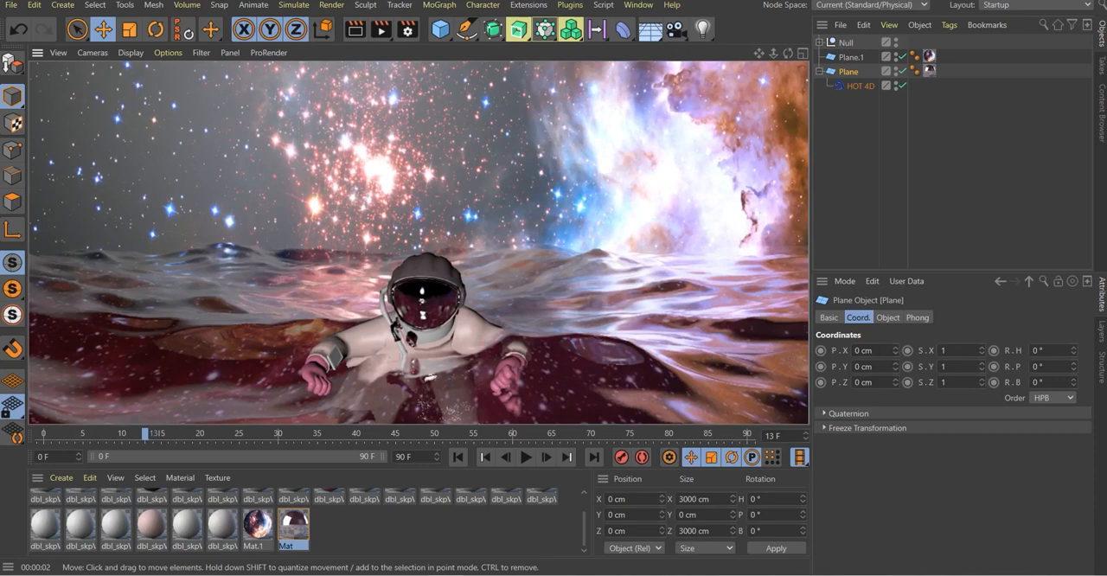
Duplicate the nebula backdrop plane and move the copy to the opposite end of the ocean, at Z about -1750 cm
{"action": "left_click_drag", "start_coordinate": [485, 286], "coordinate": [328, 291], "text": "alt"}
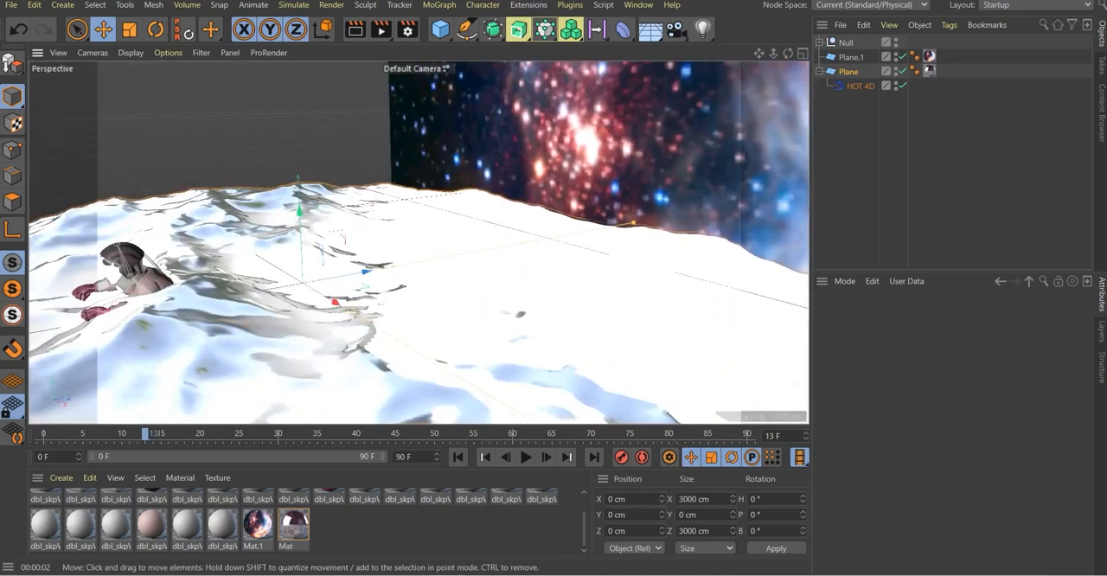
{"action": "scroll", "coordinate": [415, 259], "scroll_direction": "down", "scroll_amount": 5}
{"action": "left_click_drag", "start_coordinate": [398, 277], "coordinate": [299, 278], "text": "alt"}
{"action": "scroll", "coordinate": [299, 278], "scroll_direction": "down", "scroll_amount": 5}
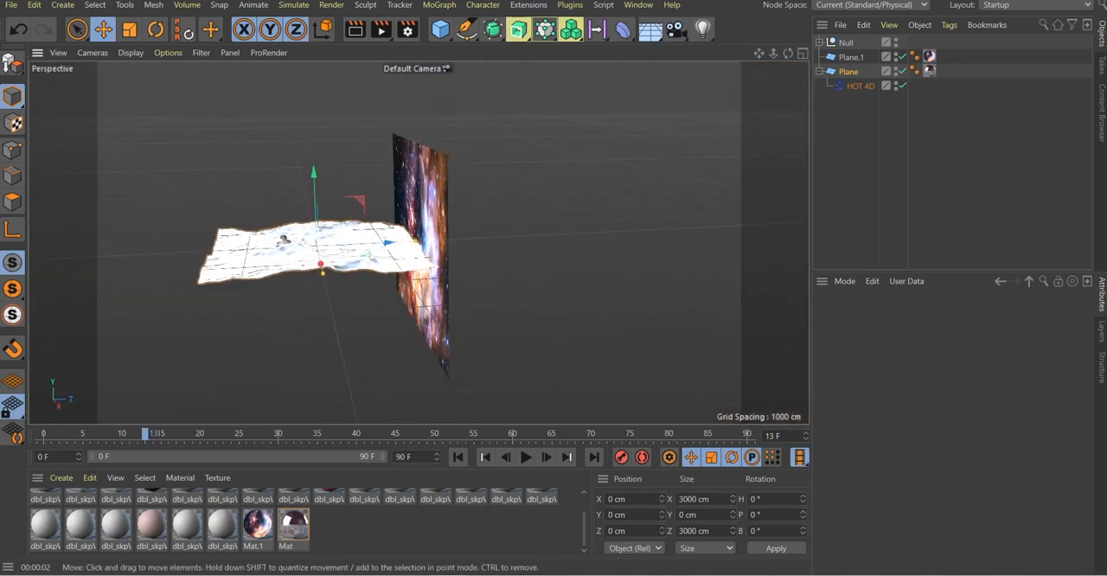
{"action": "left_click", "coordinate": [851, 57]}
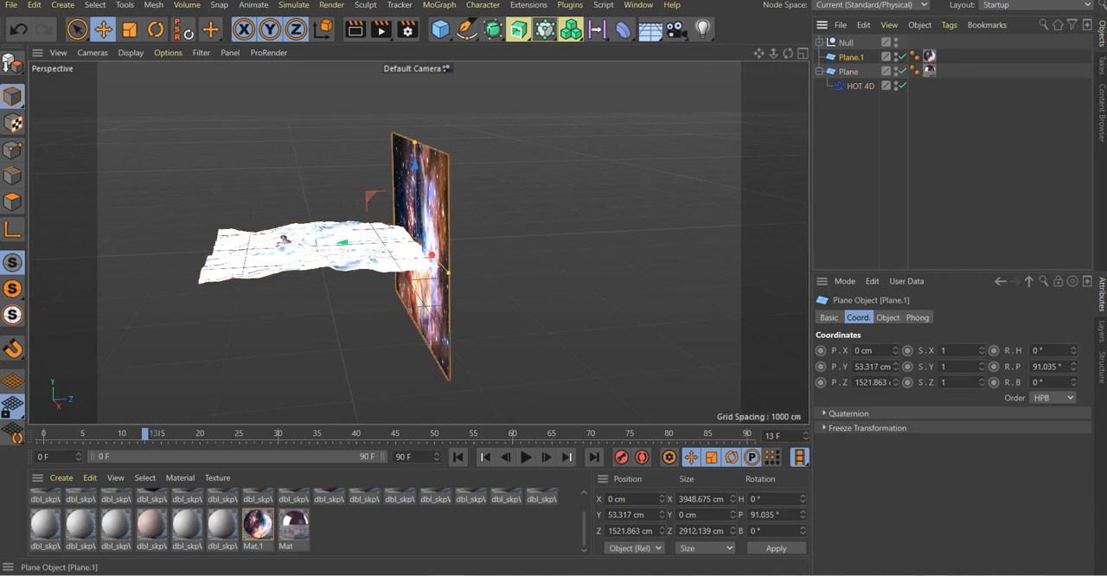
{"action": "key", "text": "ctrl+c"}
{"action": "key", "text": "ctrl+v"}
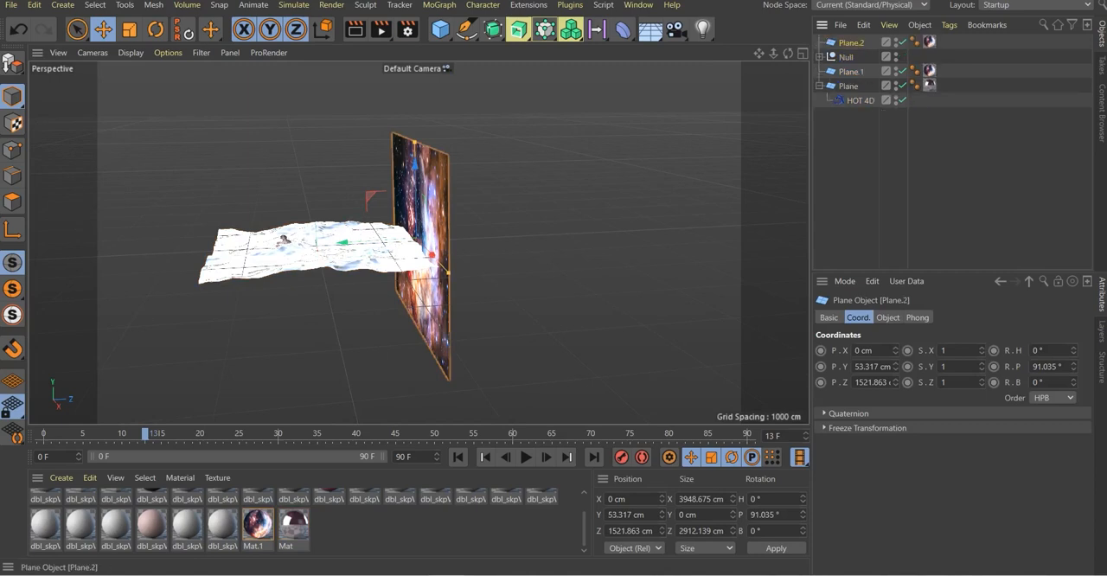
{"action": "left_click_drag", "start_coordinate": [348, 244], "coordinate": [115, 257]}
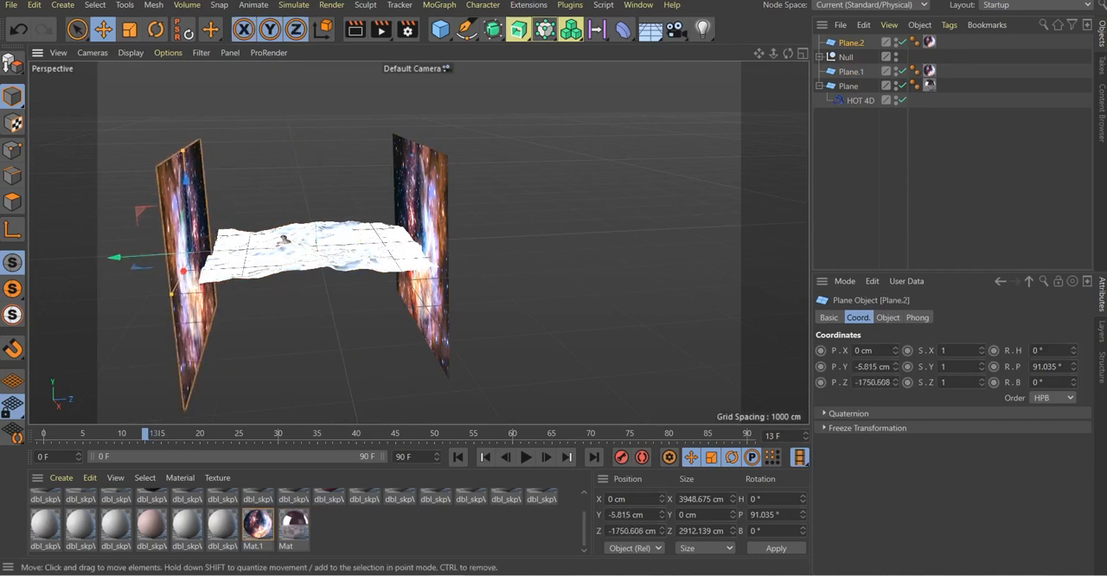
Raise the copied backdrop plane to Y about 339 cm and scale it up to about 6135 by 4524 cm
{"action": "left_click_drag", "start_coordinate": [185, 180], "coordinate": [182, 156]}
{"action": "left_click_drag", "start_coordinate": [225, 243], "coordinate": [130, 245], "text": "alt"}
{"action": "left_click", "coordinate": [129, 30]}
{"action": "left_click_drag", "start_coordinate": [277, 260], "coordinate": [342, 282]}
Add a camera framing the astronaut from the front, at about X -5, Y 214, Z -1226 cm, and inspect the scene outside it
{"action": "scroll", "coordinate": [307, 244], "scroll_direction": "up", "scroll_amount": 8}
{"action": "left_click_drag", "start_coordinate": [418, 243], "coordinate": [281, 253], "text": "alt"}
{"action": "scroll", "coordinate": [419, 244], "scroll_direction": "up", "scroll_amount": 3}
{"action": "left_click_drag", "start_coordinate": [381, 367], "coordinate": [495, 322], "text": "alt"}
{"action": "scroll", "coordinate": [476, 260], "scroll_direction": "up", "scroll_amount": 5}
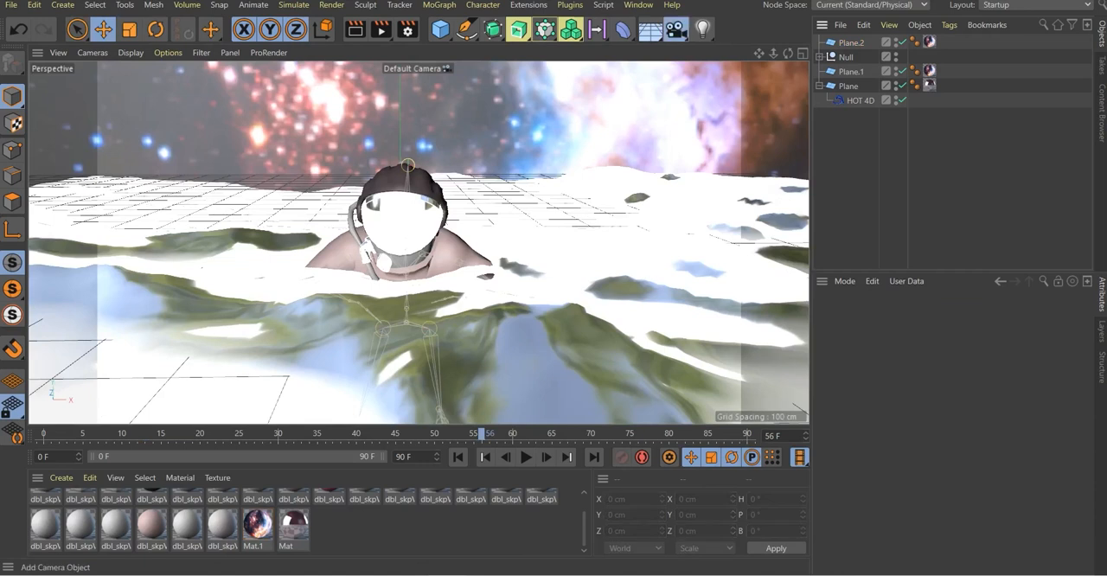
{"action": "left_click_drag", "start_coordinate": [675, 29], "coordinate": [731, 44]}
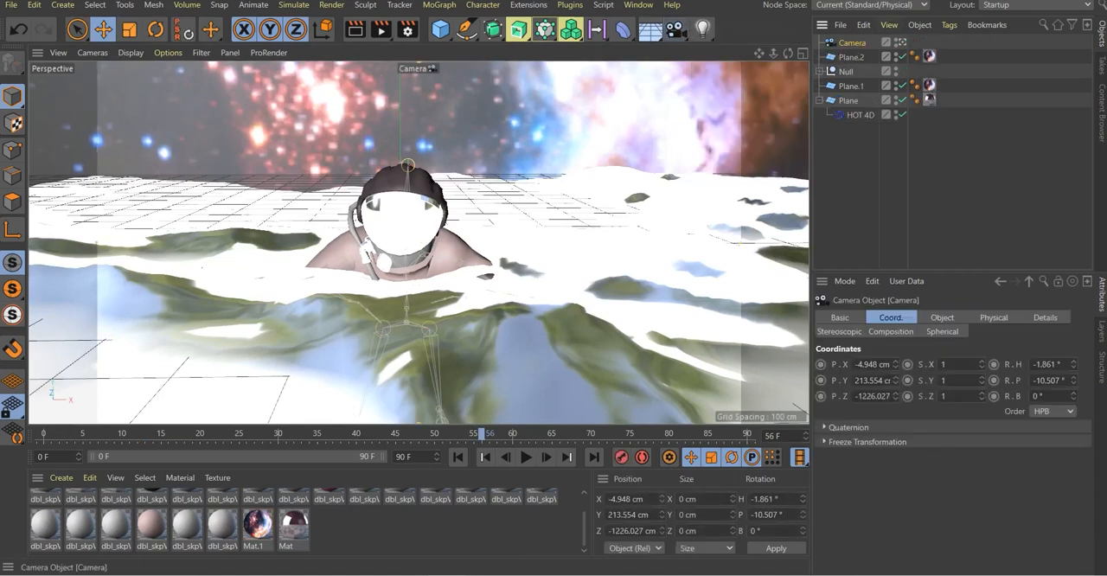
{"action": "left_click_drag", "start_coordinate": [537, 234], "coordinate": [363, 298], "text": "alt"}
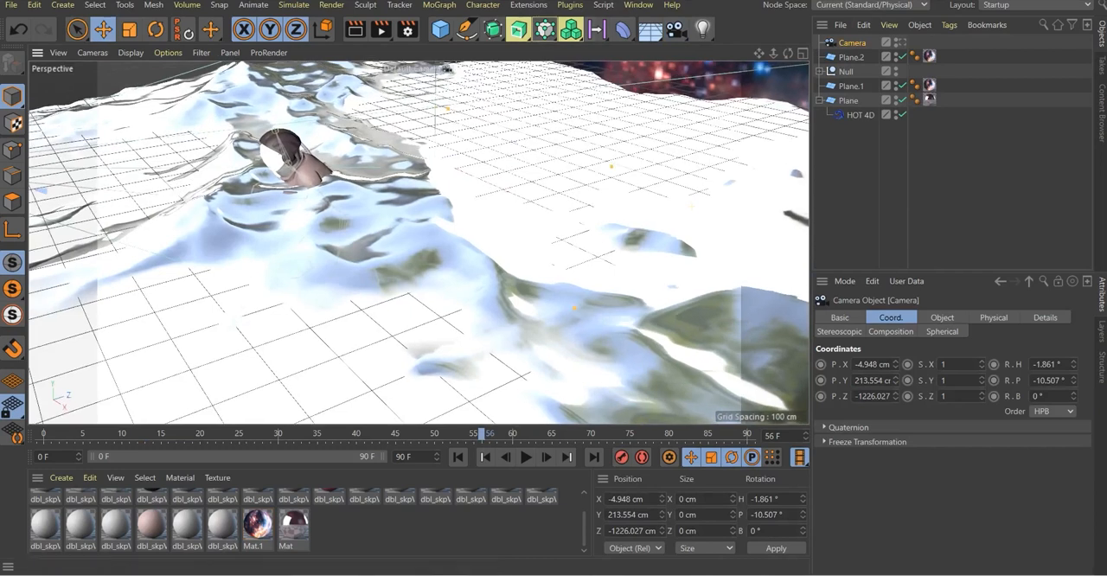
Add a light to the scene and place it above the water near the astronaut, at about Y 171, Z -826 cm
{"action": "left_click", "coordinate": [702, 29]}
{"action": "scroll", "coordinate": [481, 108], "scroll_direction": "down", "scroll_amount": 5}
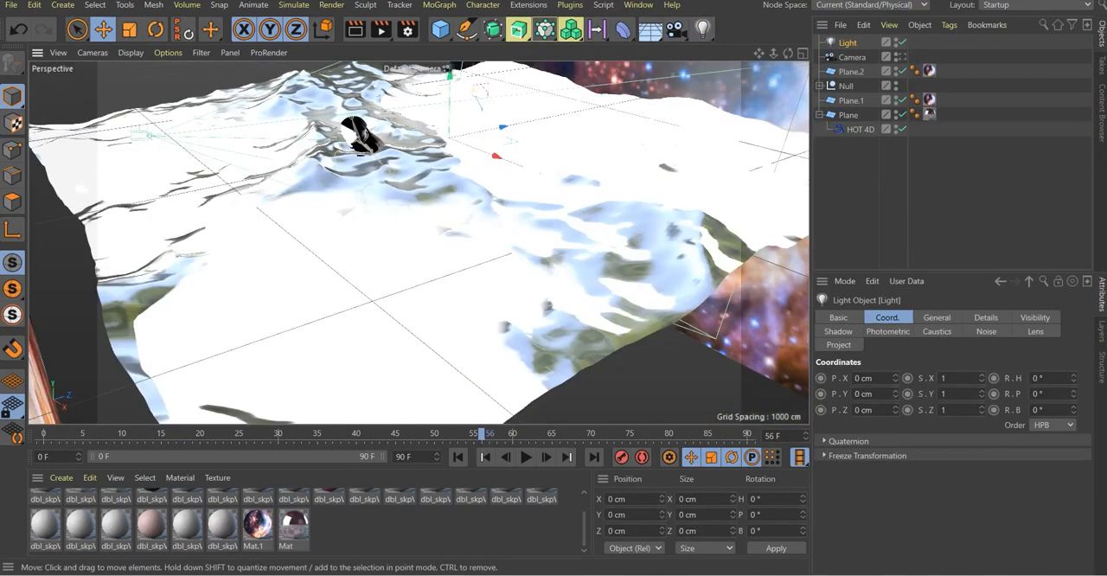
{"action": "left_click_drag", "start_coordinate": [450, 76], "coordinate": [451, 33]}
{"action": "left_click_drag", "start_coordinate": [503, 82], "coordinate": [391, 105]}
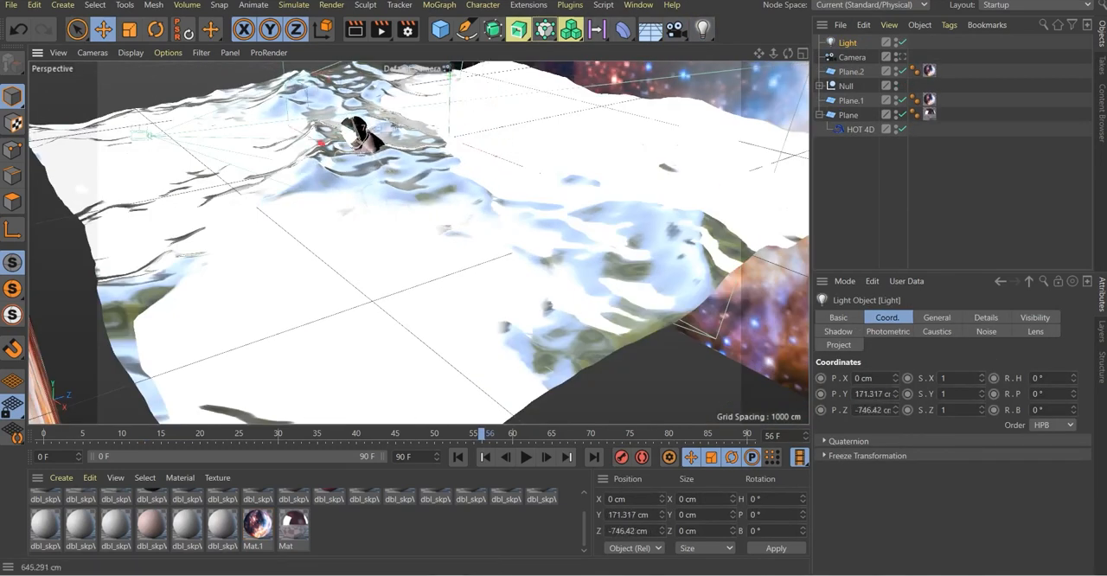
{"action": "scroll", "coordinate": [360, 145], "scroll_direction": "up", "scroll_amount": 2}
{"action": "left_click_drag", "start_coordinate": [363, 149], "coordinate": [398, 208], "text": "alt"}
{"action": "scroll", "coordinate": [362, 149], "scroll_direction": "up", "scroll_amount": 3}
Add a second omni light in front of the astronaut at about Y 28, Z -739 cm and tint it blue with 81% saturation
{"action": "left_click", "coordinate": [702, 30]}
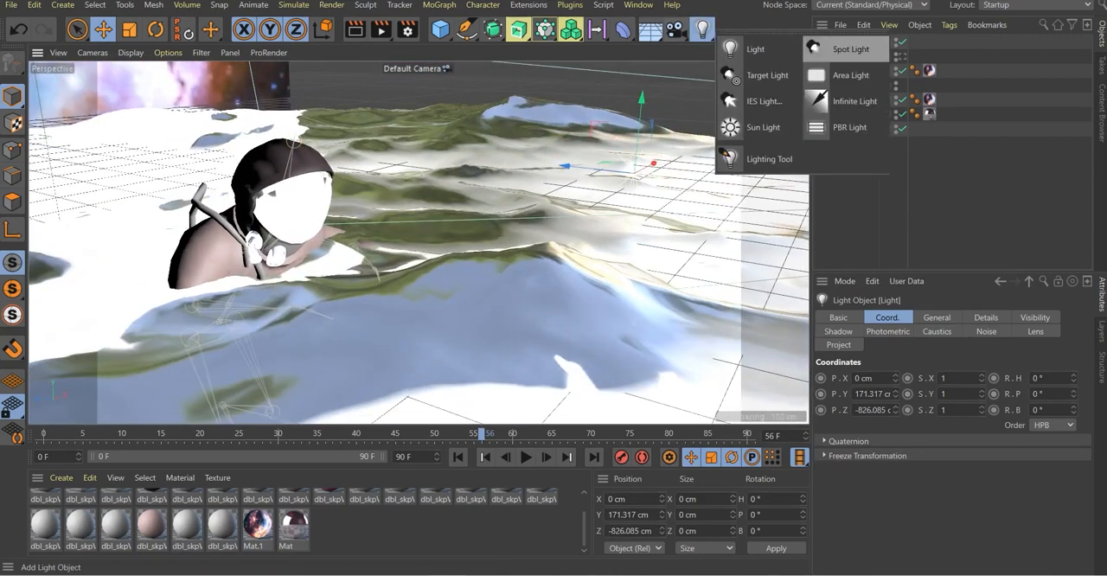
{"action": "left_click", "coordinate": [760, 49]}
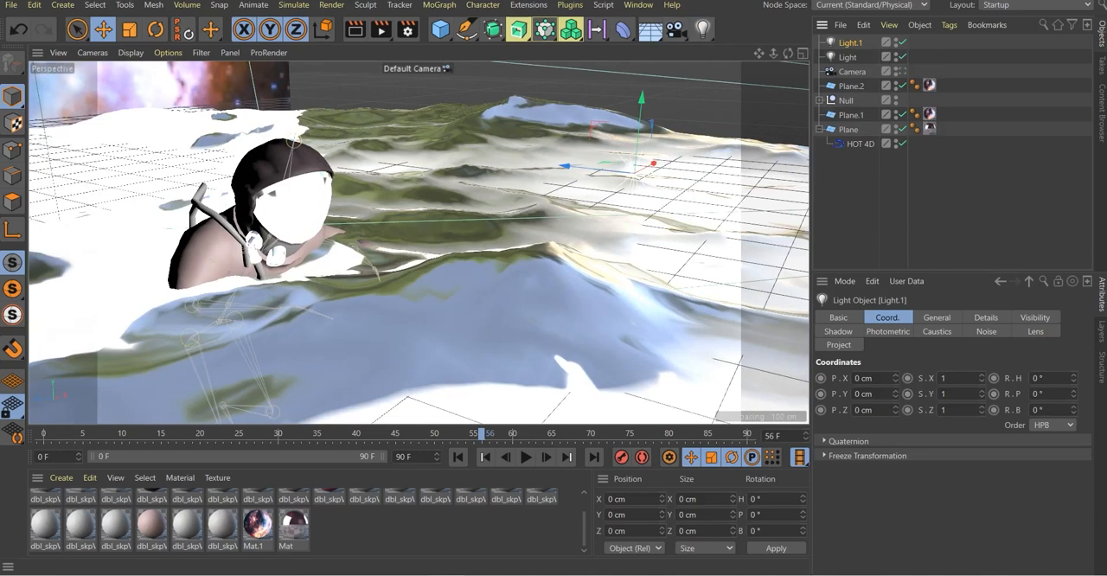
{"action": "left_click", "coordinate": [937, 317]}
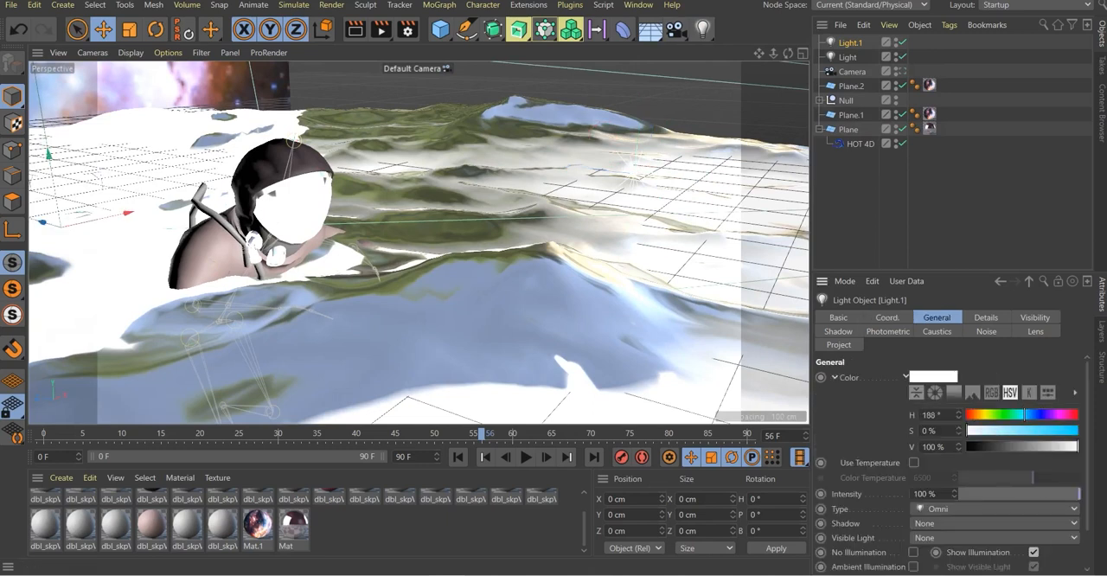
{"action": "scroll", "coordinate": [372, 183], "scroll_direction": "down", "scroll_amount": 5}
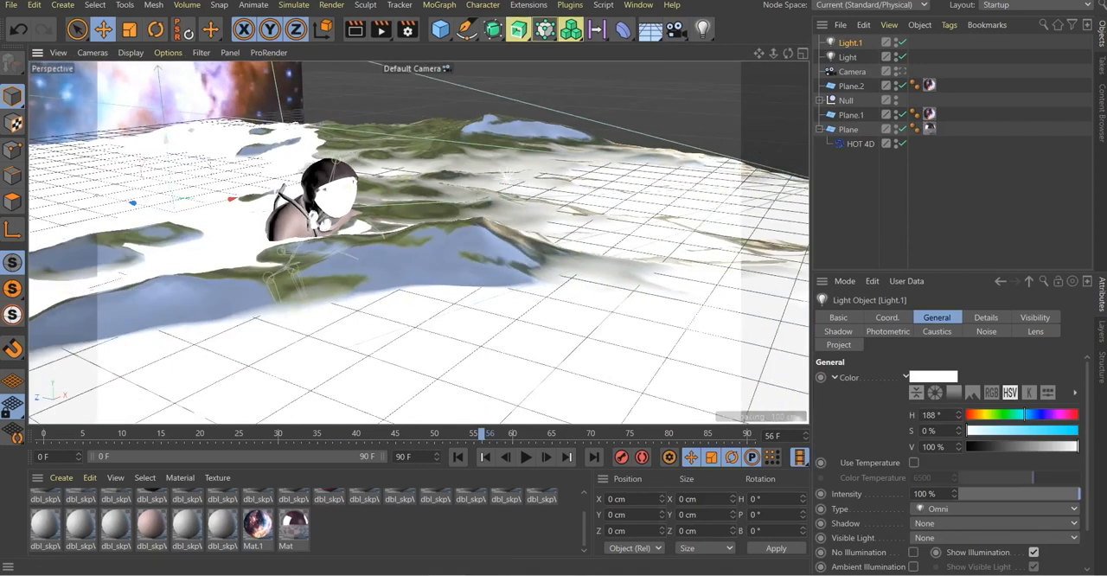
{"action": "mouse_move", "coordinate": [119, 194]}
{"action": "left_mouse_down"}
{"action": "mouse_move", "coordinate": [286, 224]}
{"action": "mouse_move", "coordinate": [396, 263]}
{"action": "left_mouse_up"}
{"action": "left_click_drag", "start_coordinate": [454, 206], "coordinate": [456, 187]}
{"action": "left_click_drag", "start_coordinate": [992, 430], "coordinate": [1057, 430]}
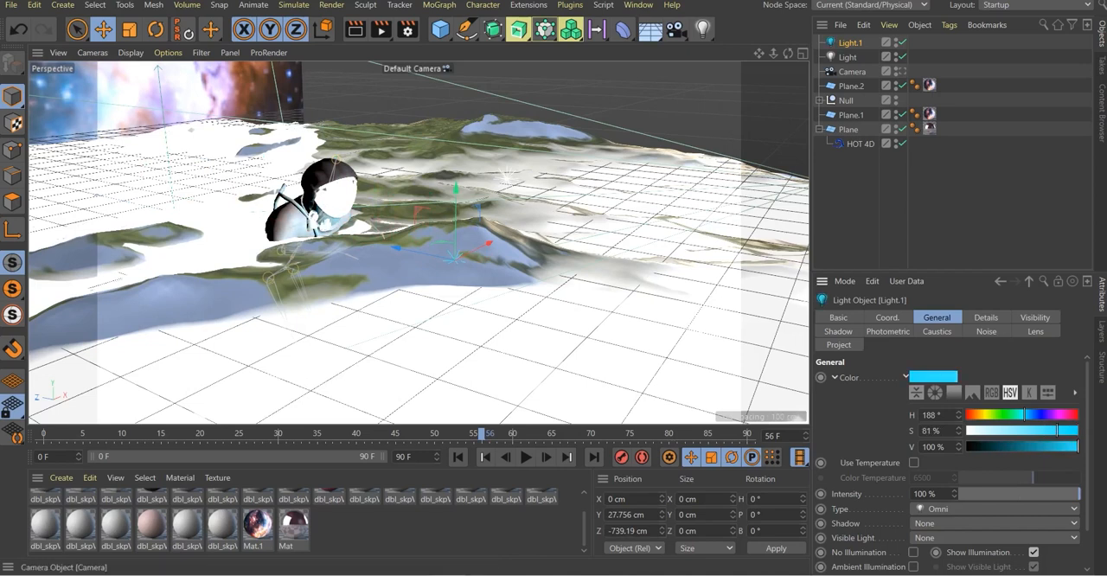
Look through the scene camera and render a preview of the lit astronaut
{"action": "left_click", "coordinate": [902, 72]}
{"action": "left_click", "coordinate": [355, 30]}
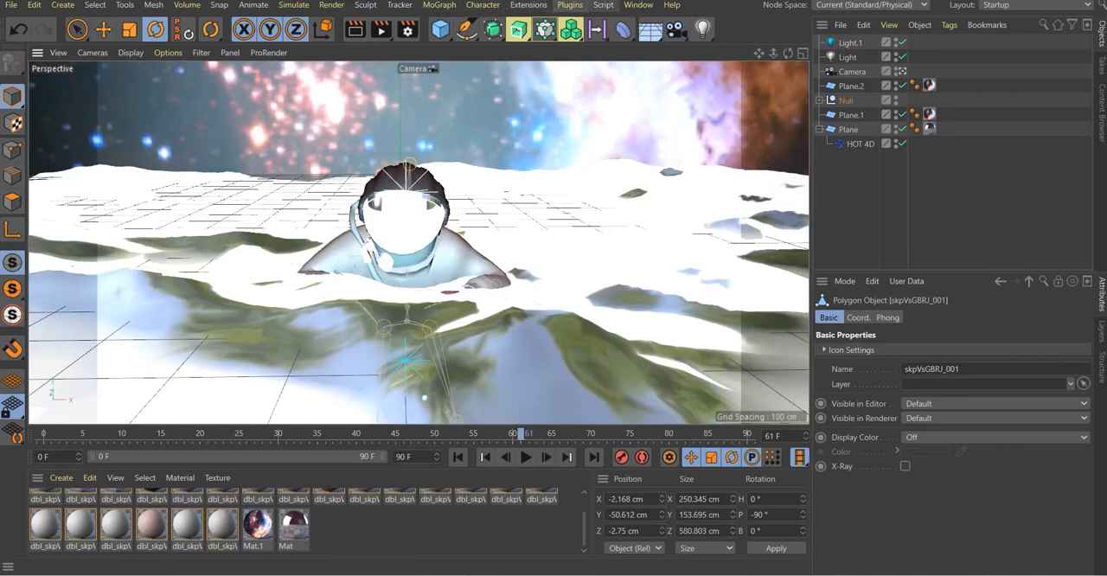
Set the render output's frame range to All Frames
{"action": "left_click", "coordinate": [407, 29]}
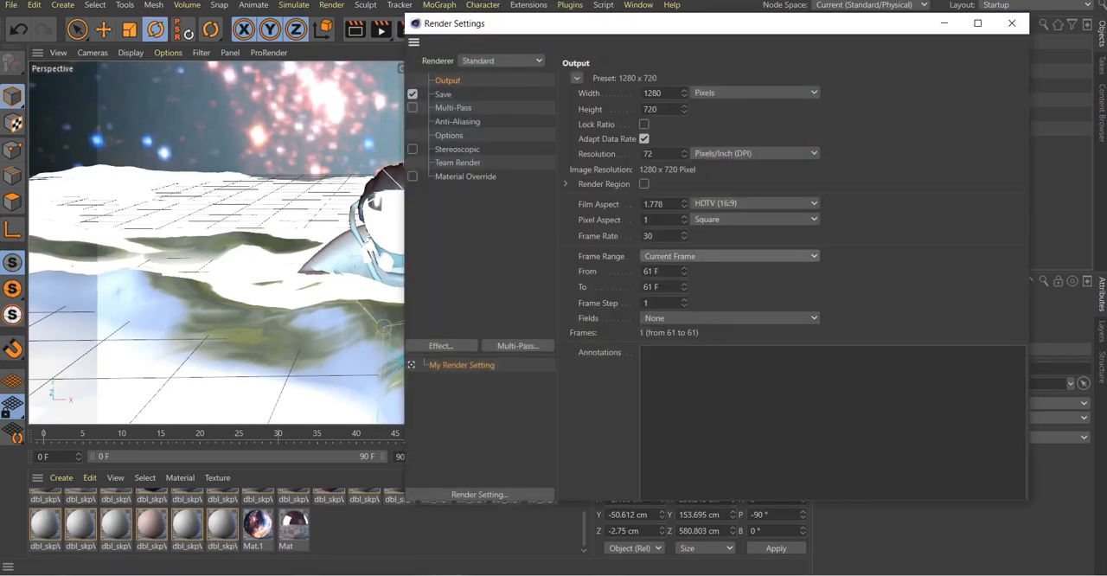
{"action": "left_click", "coordinate": [729, 256]}
{"action": "left_click", "coordinate": [684, 299]}
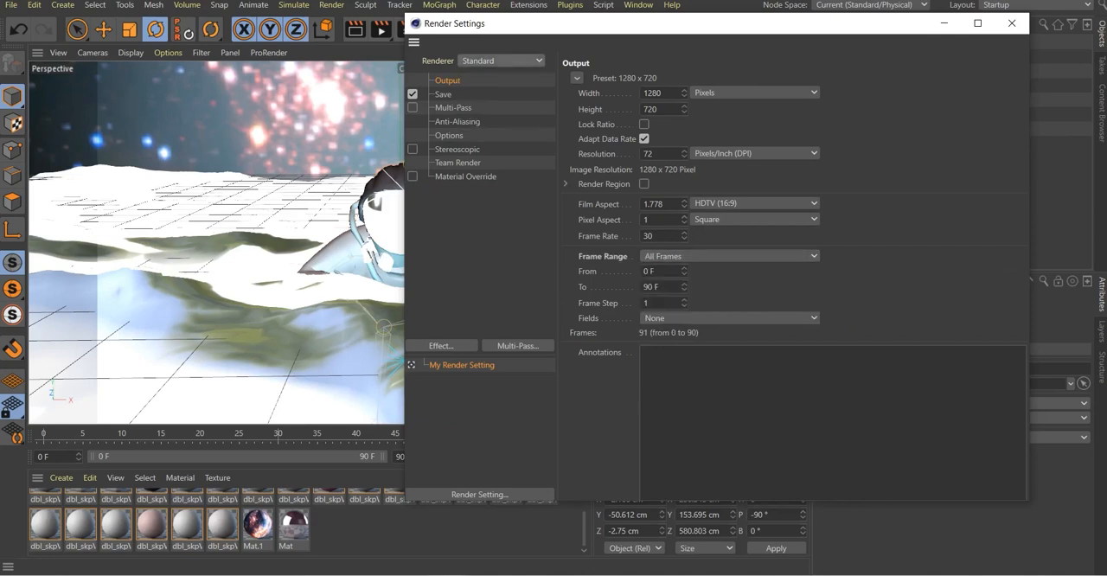
{"action": "left_click", "coordinate": [577, 78]}
{"action": "mouse_move", "coordinate": [609, 124]}
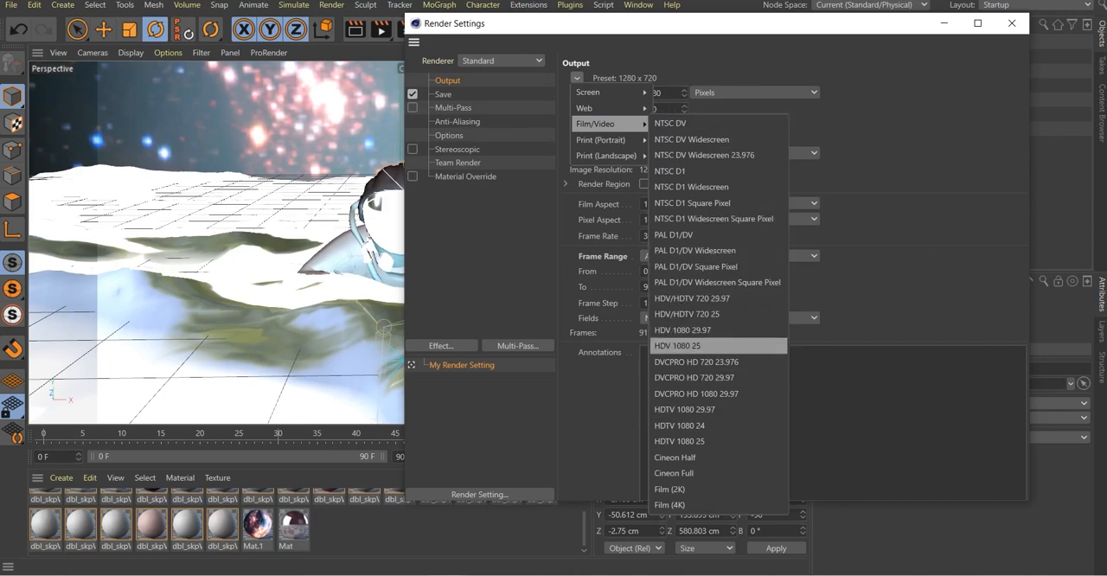
{"action": "key", "text": "Escape"}
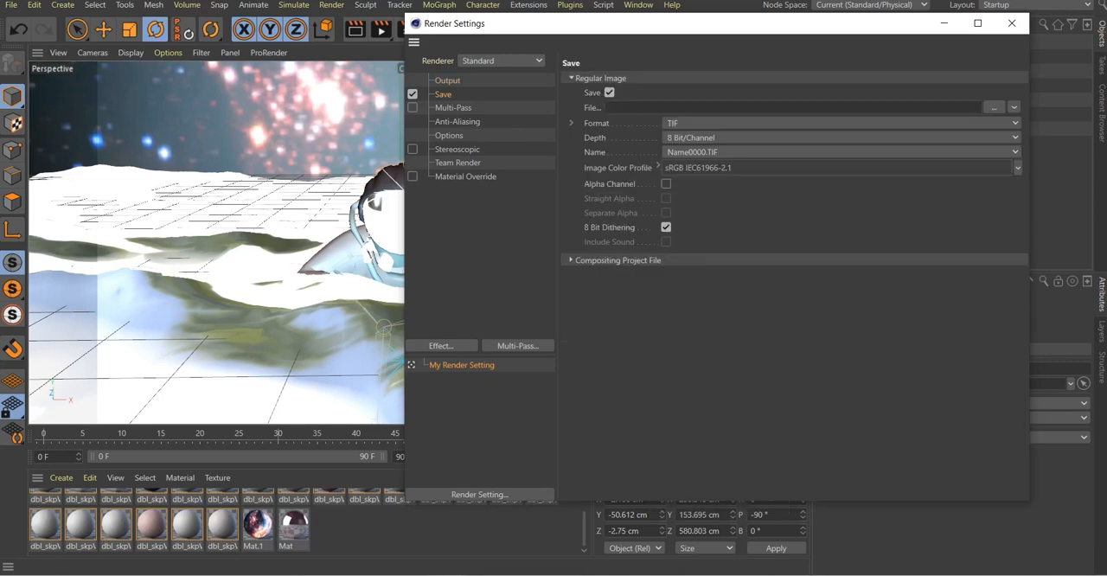
Set the render to save as PNG files named aet in the Documents ocean folder, and render the animation to the Picture Viewer
{"action": "left_click", "coordinate": [841, 123]}
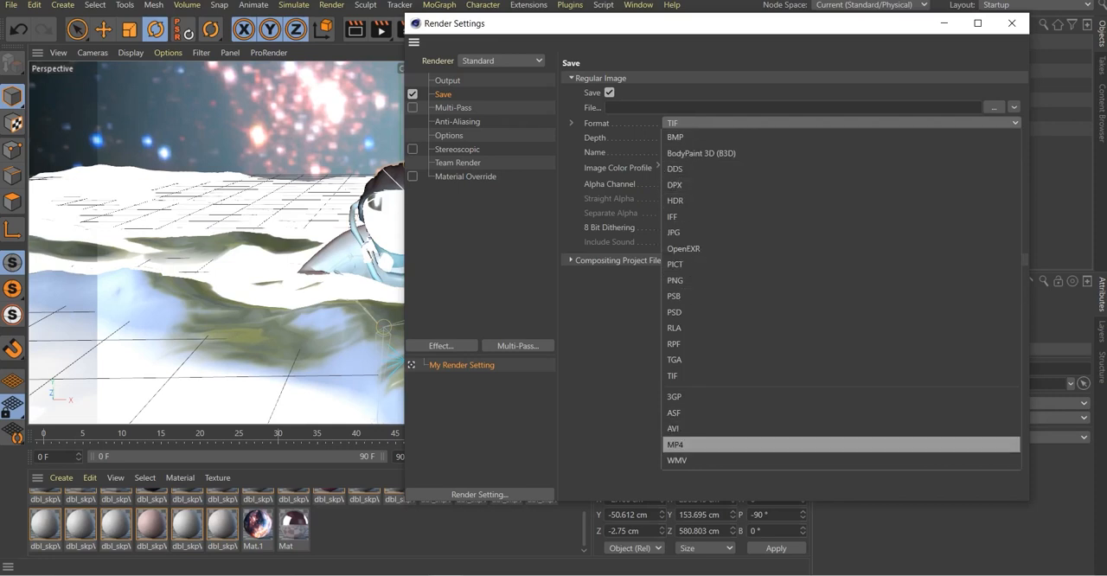
{"action": "left_click", "coordinate": [841, 280]}
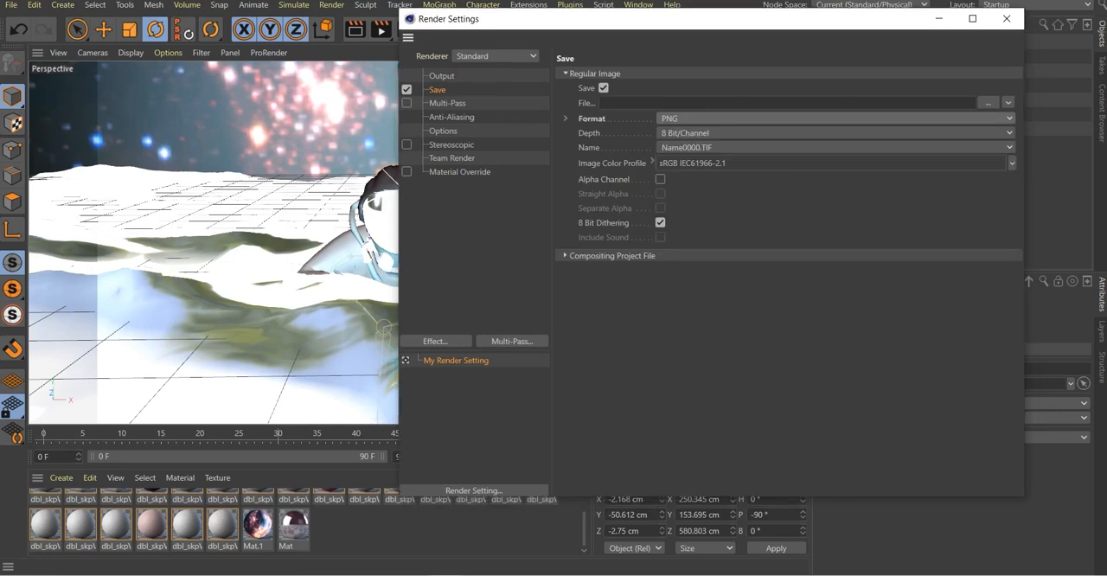
{"action": "left_click", "coordinate": [988, 102]}
{"action": "type", "text": "aet"}
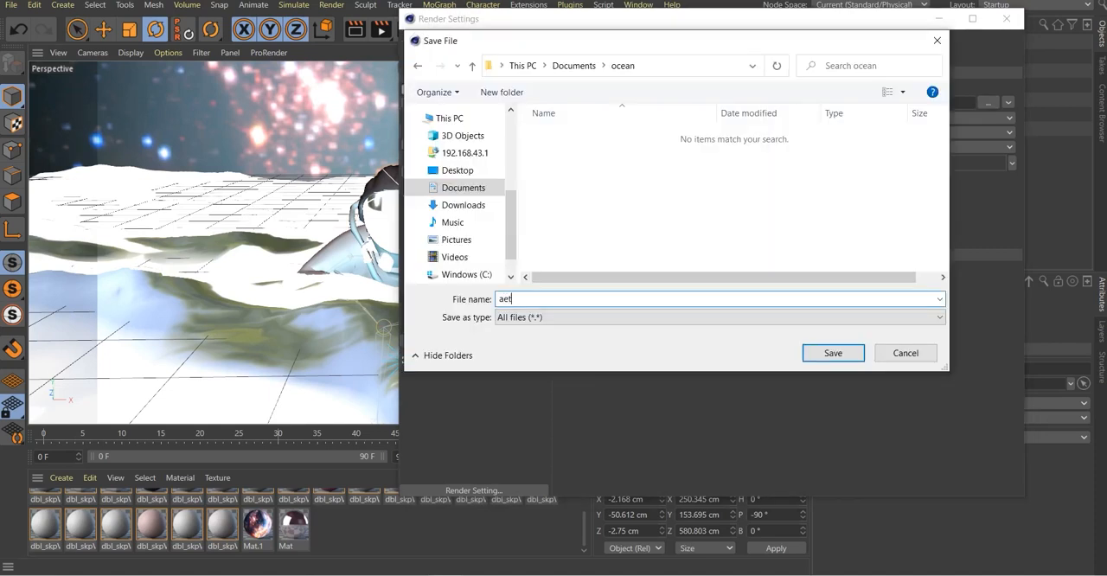
{"action": "left_click", "coordinate": [833, 353]}
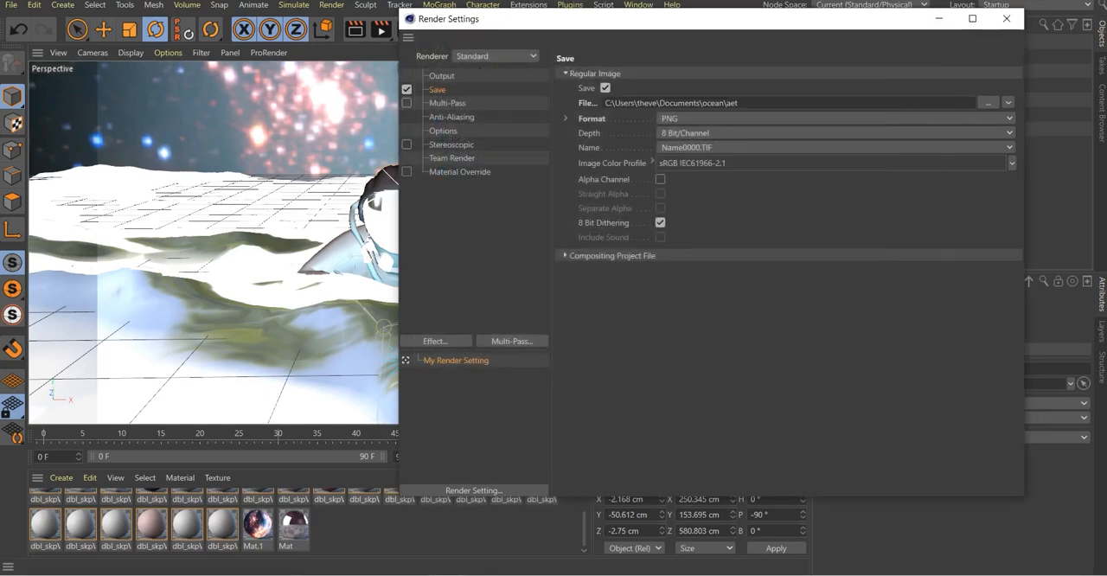
{"action": "left_click", "coordinate": [1007, 18]}
{"action": "left_click", "coordinate": [381, 29]}
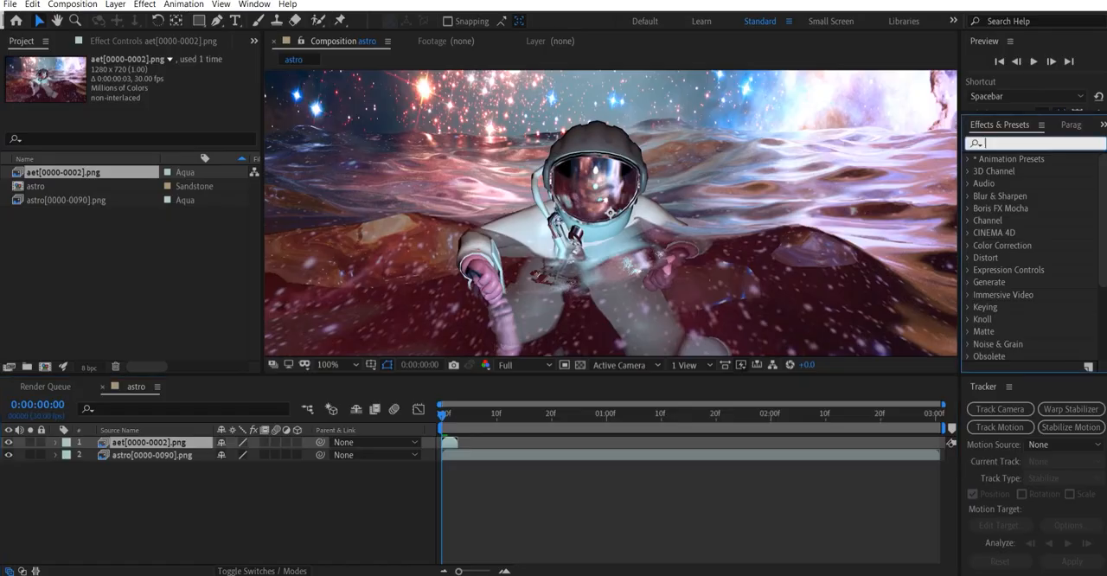
Switch to After Effects and apply the Stylize Glow effect to the upper rendered image-sequence layer in the astro composition
{"action": "left_click", "coordinate": [254, 4]}
{"action": "left_click", "coordinate": [285, 207]}
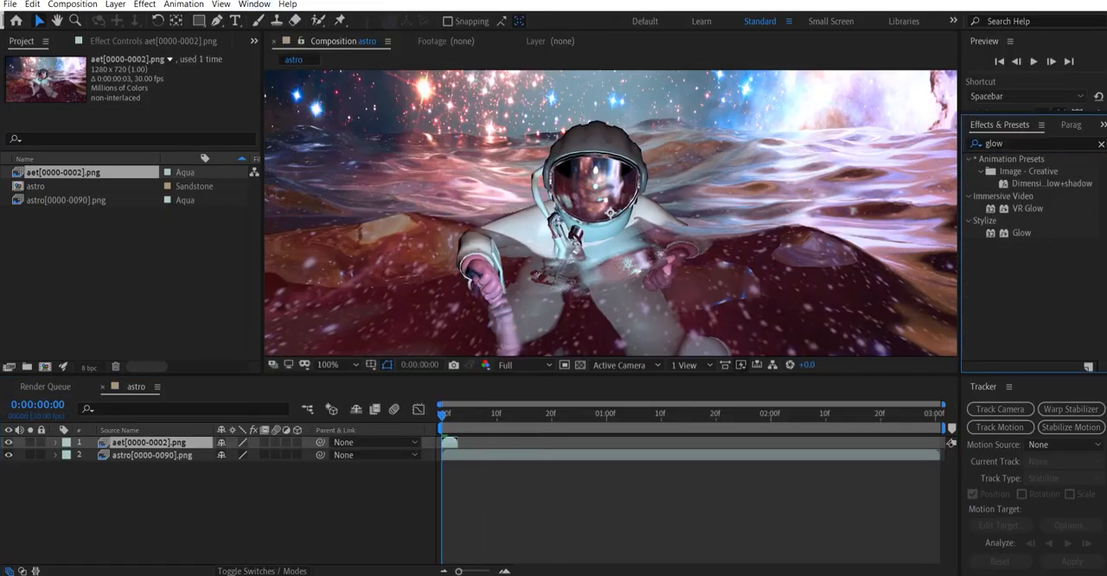
{"action": "double_click", "coordinate": [1021, 232]}
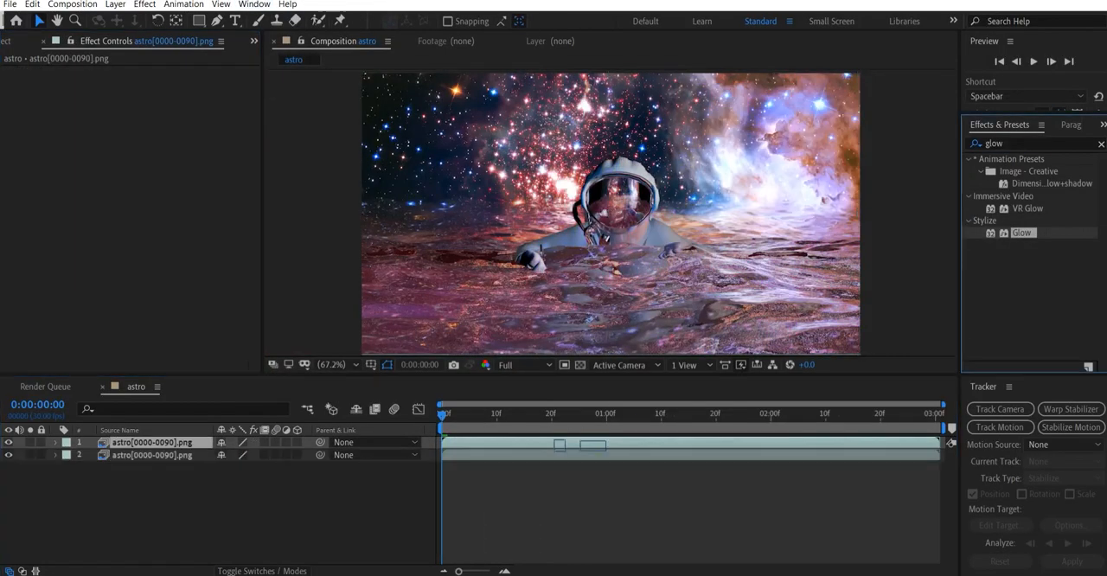